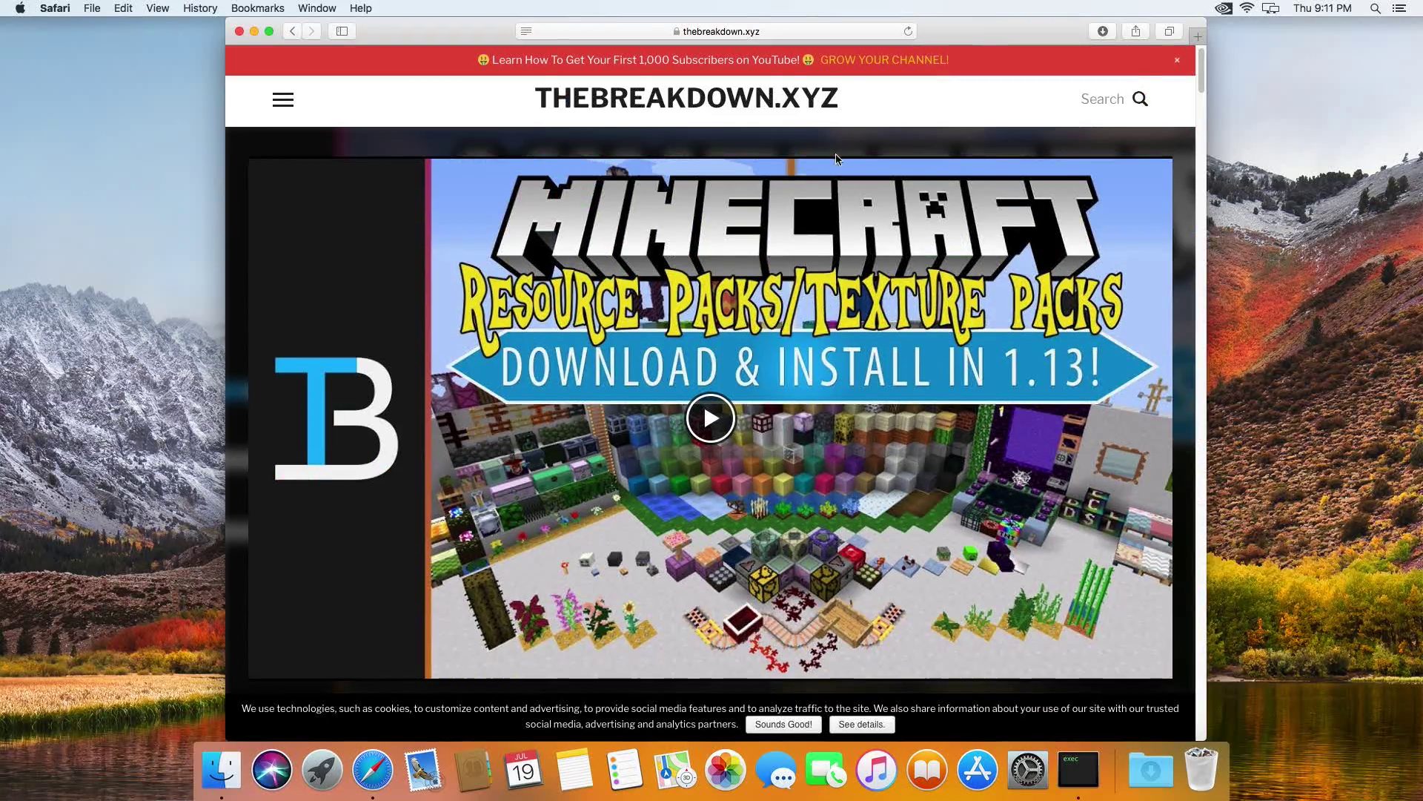
# Open the download page for Sphax PureBDcraft from the article "15 Resource Packs For Minecraft 1.12"
pyautogui.scroll(-6, 549, 382)
pyautogui.moveTo(404, 434); pyautogui.dragTo(279, 445)
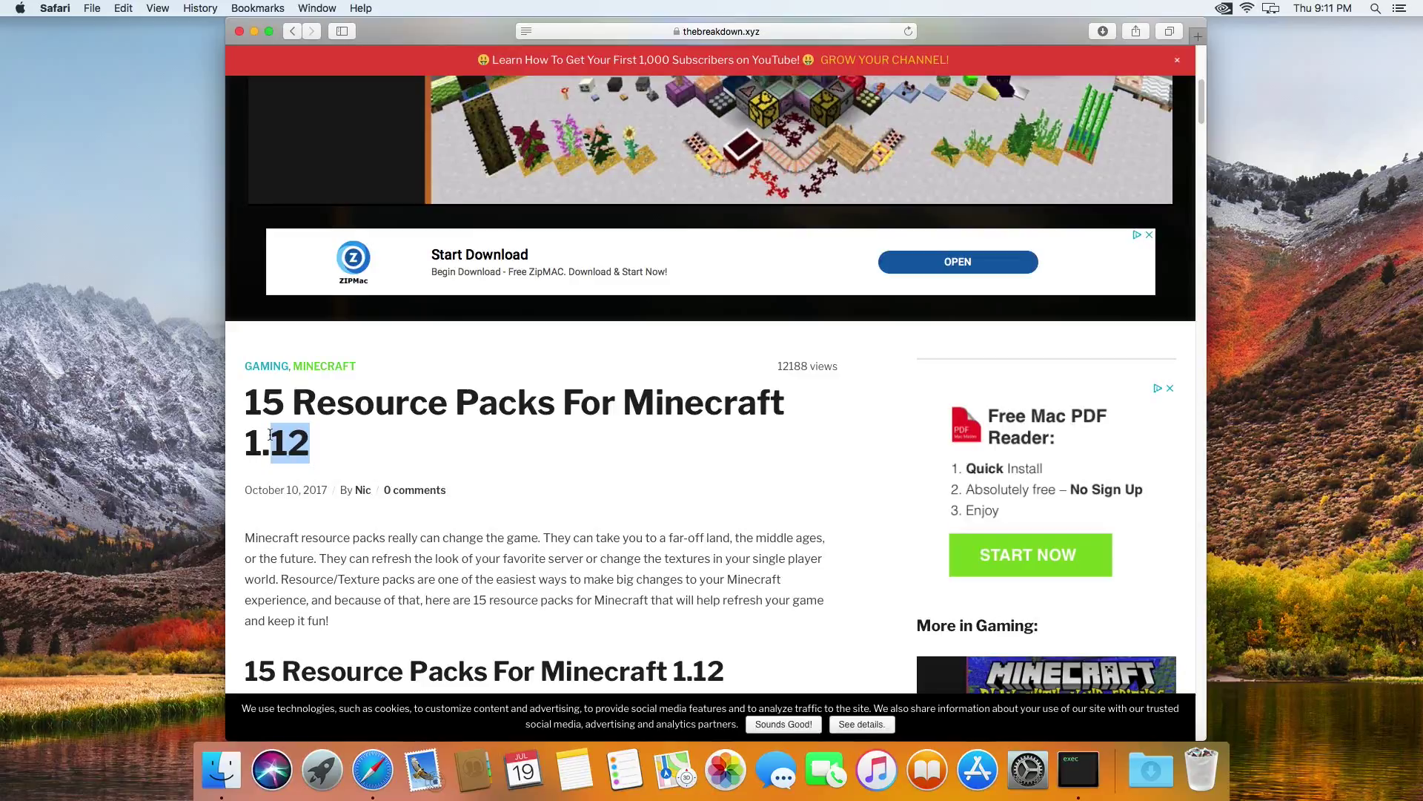
pyautogui.click(341, 405)
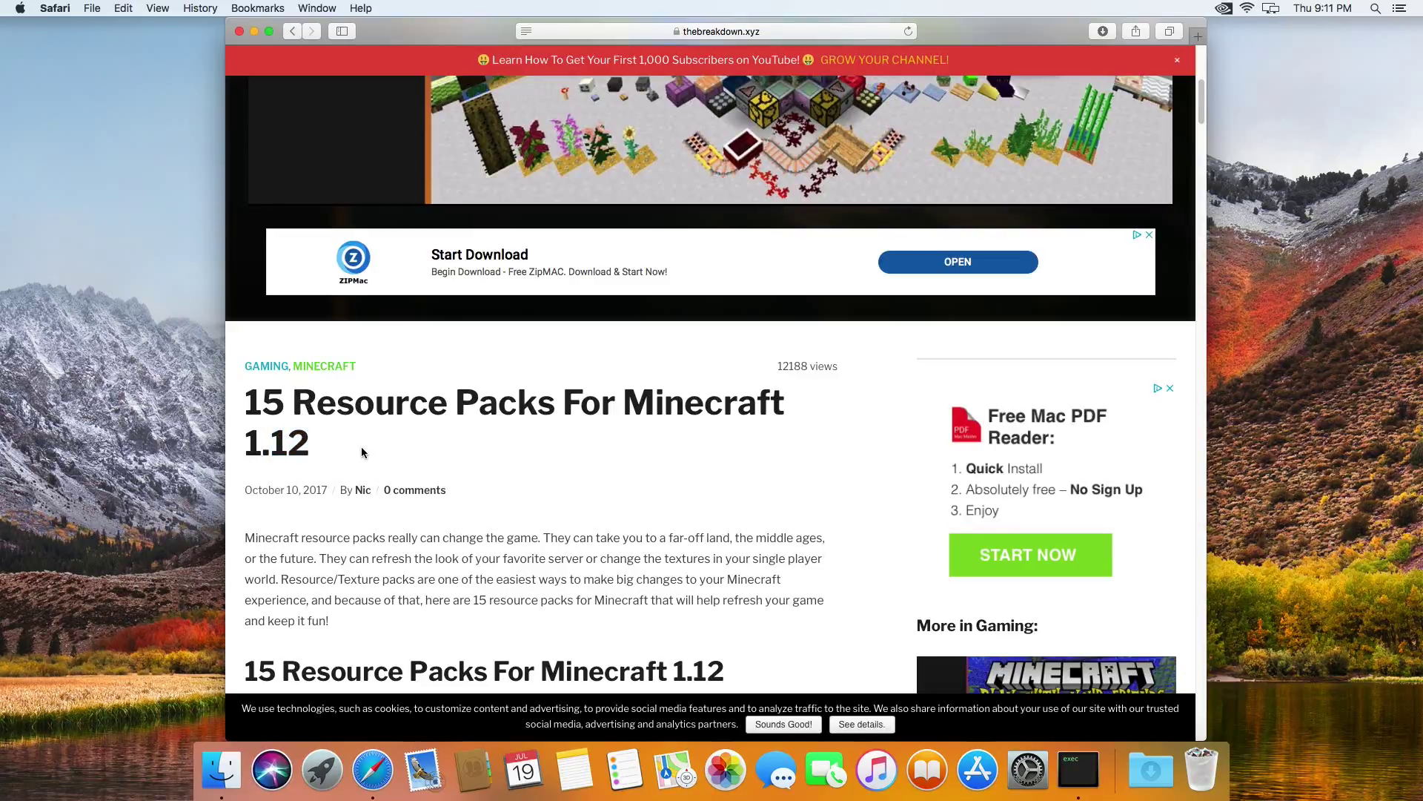
pyautogui.scroll(-10, 513, 363)
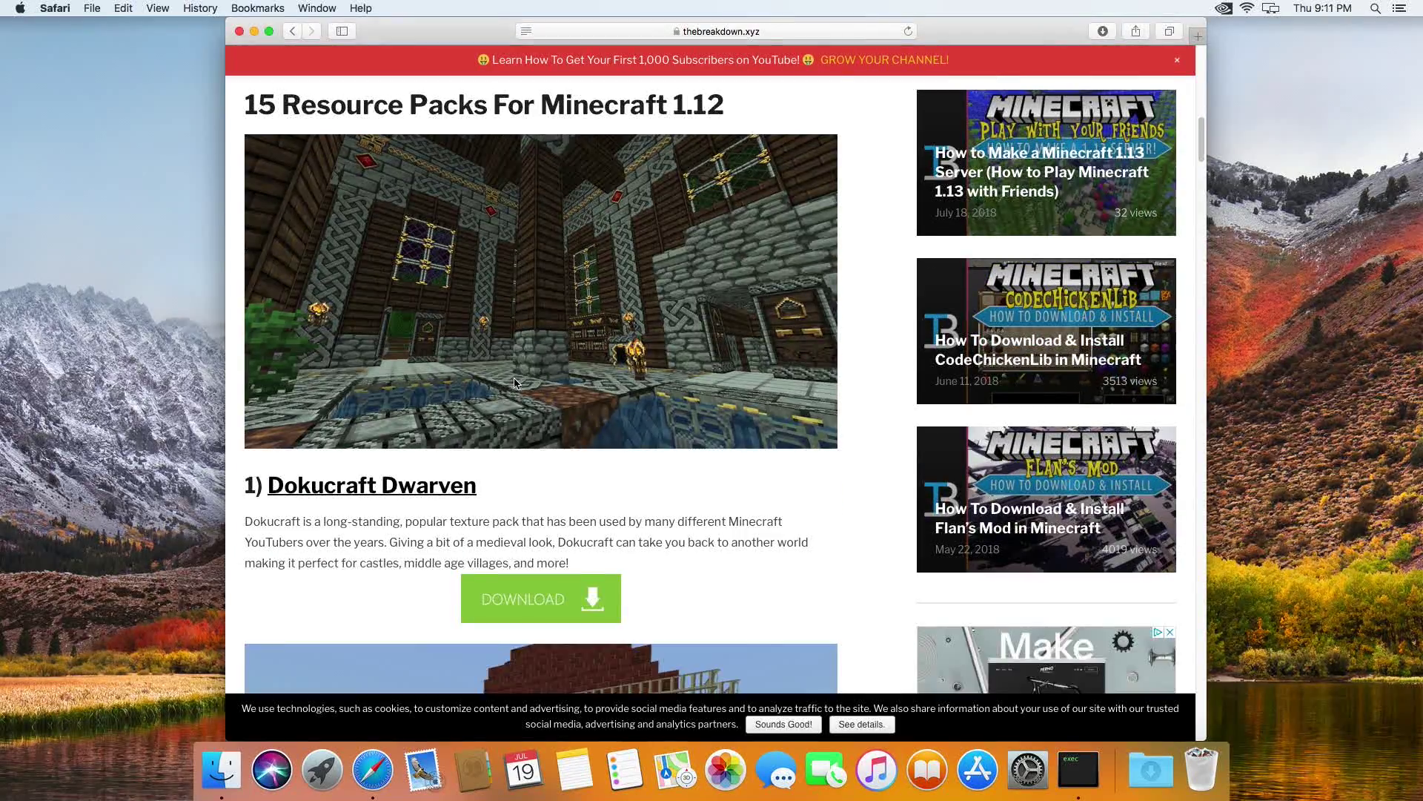
pyautogui.scroll(10, 515, 364)
pyautogui.scroll(-8, 515, 364)
pyautogui.scroll(-10, 515, 364)
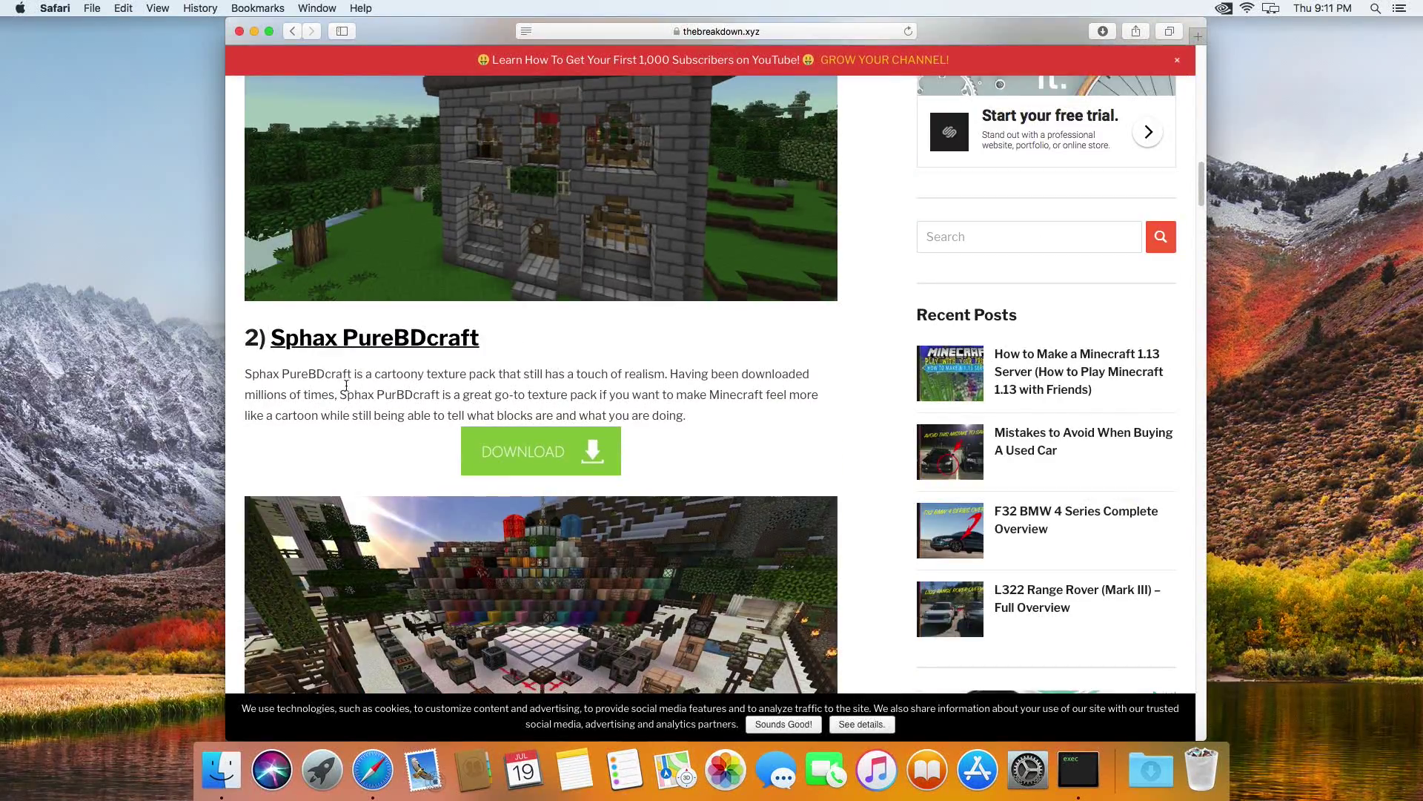
pyautogui.click(512, 459)
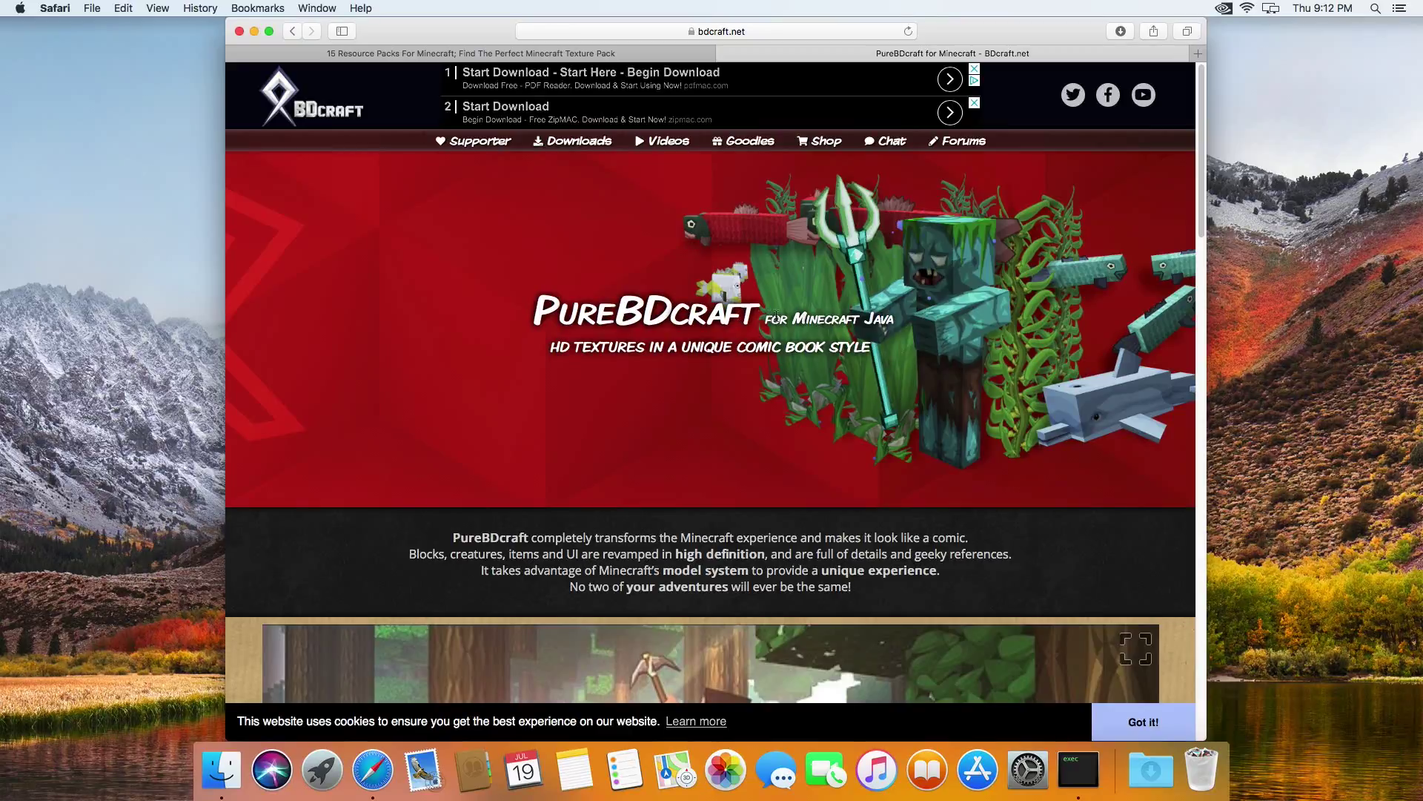
# Examine the PureBDcraft page, including its Minecraft version choices, resolution options, texture preview and addons
pyautogui.scroll(-10, 896, 320)
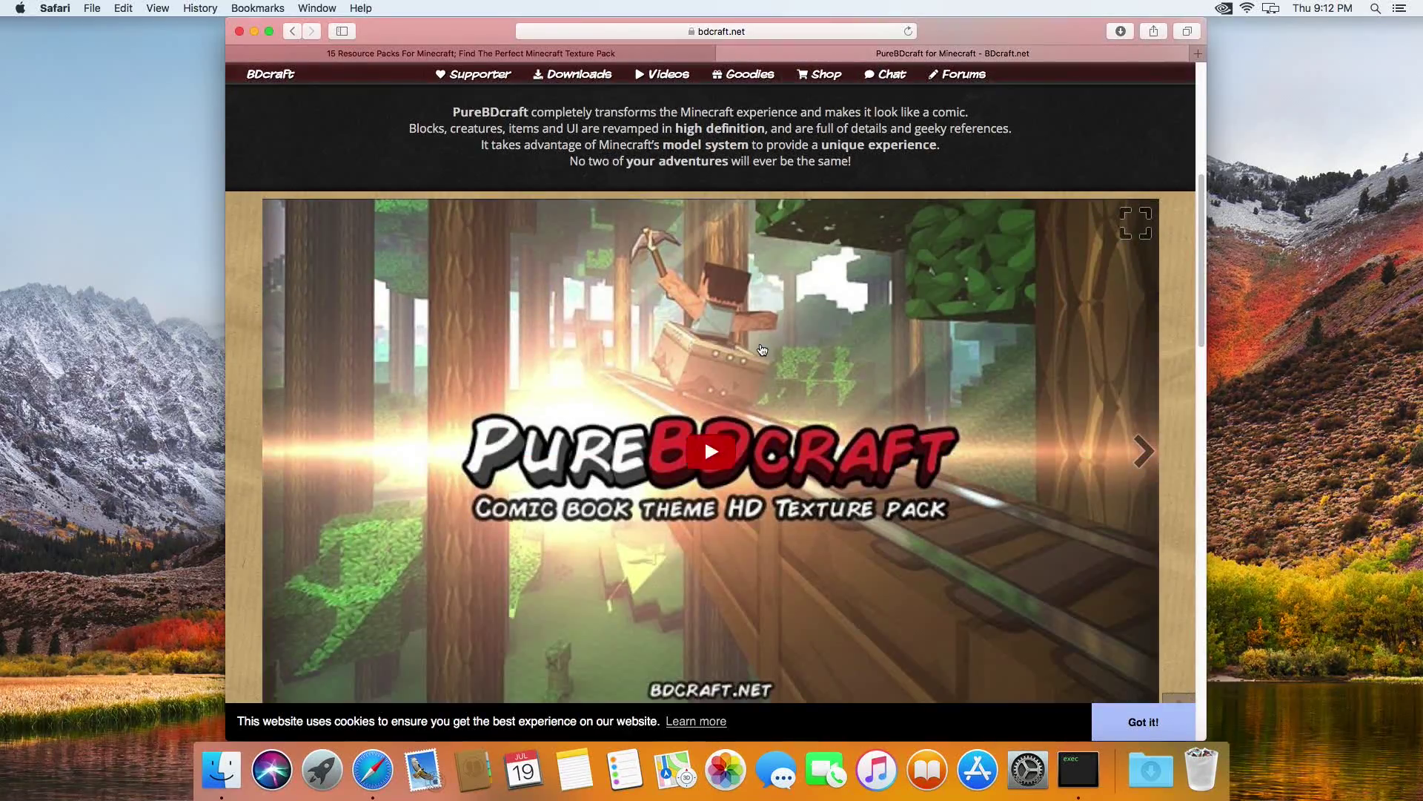
pyautogui.scroll(-10, 714, 335)
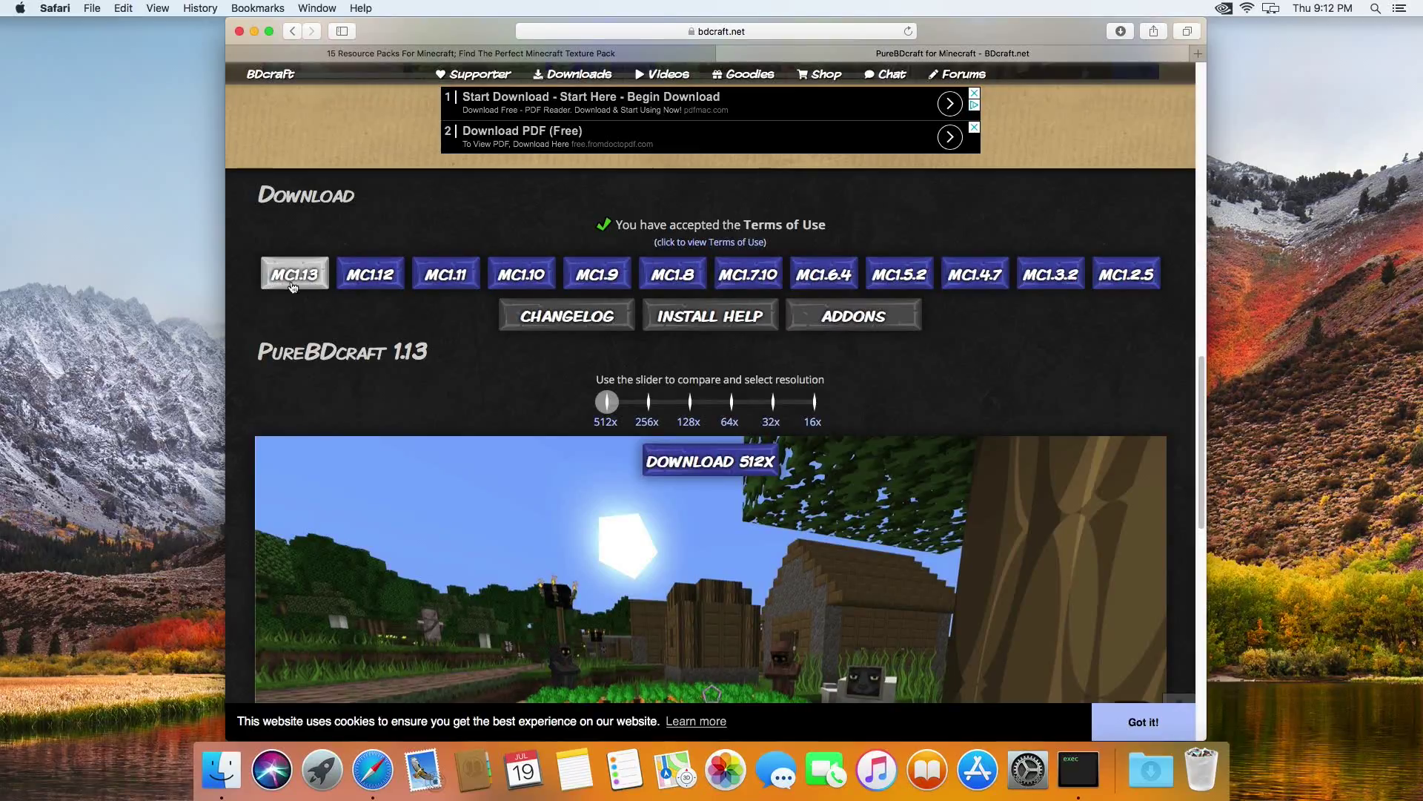
pyautogui.scroll(-5, 518, 353)
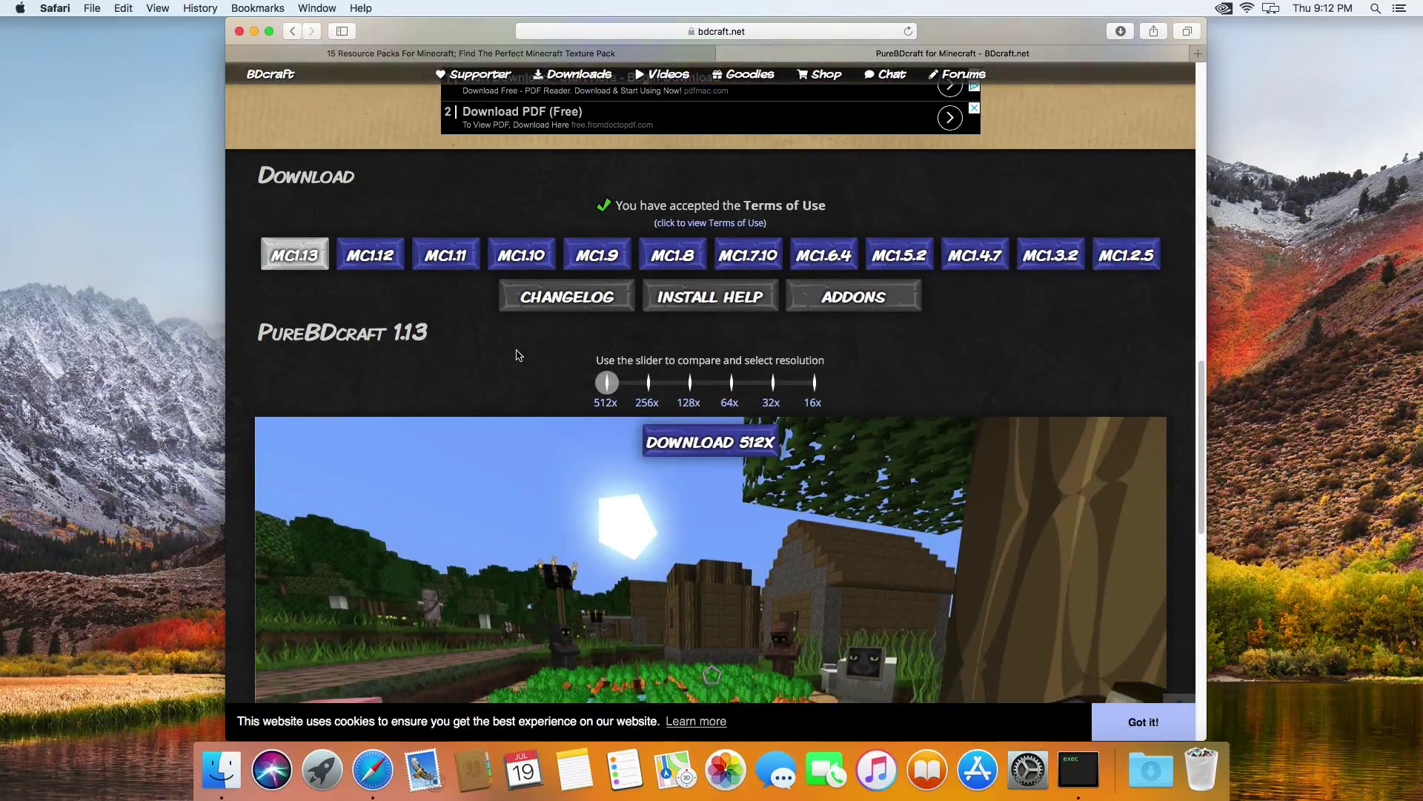
pyautogui.scroll(4, 587, 353)
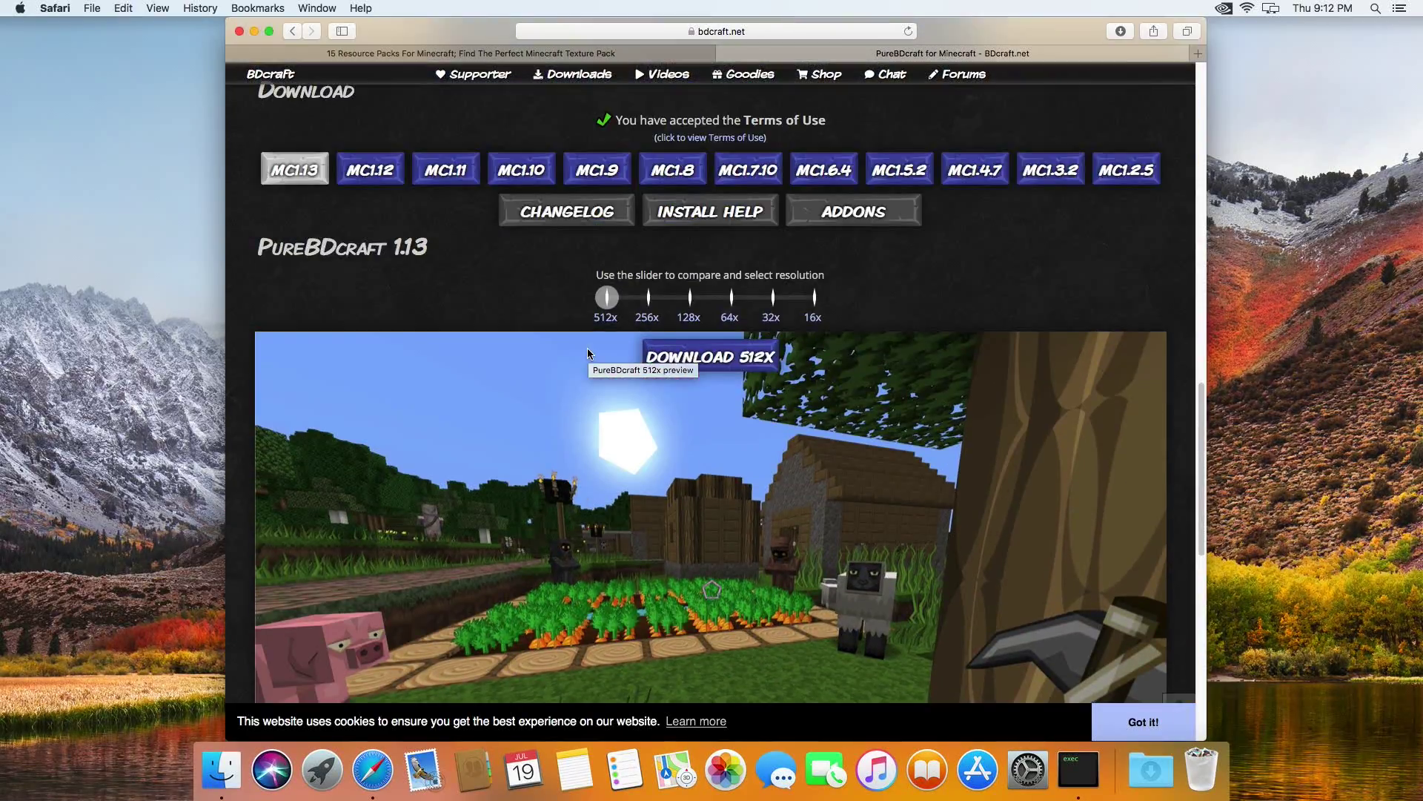
pyautogui.scroll(-1, 588, 353)
pyautogui.scroll(-4, 667, 312)
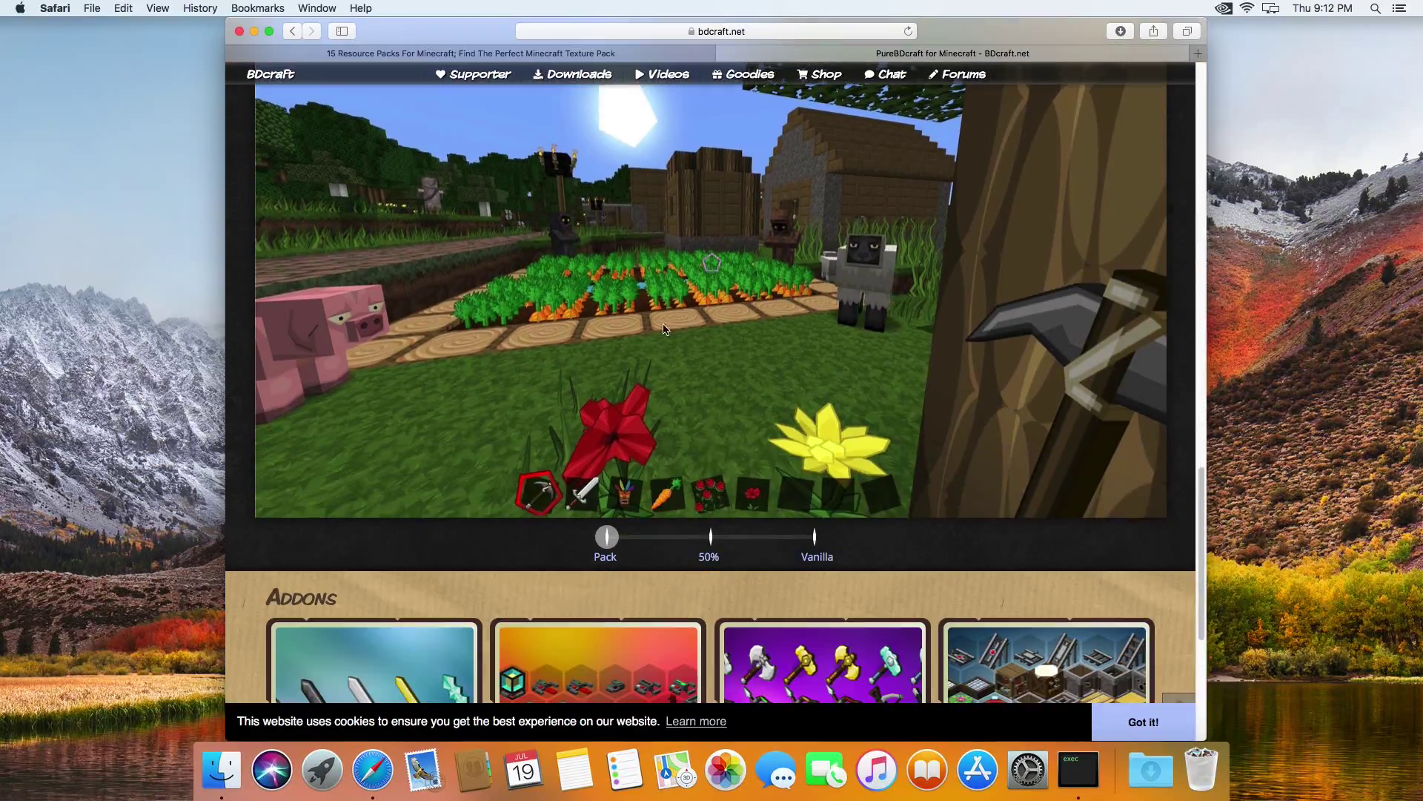
pyautogui.moveTo(605, 526)
pyautogui.mouseDown()
pyautogui.moveTo(726, 526)
pyautogui.moveTo(604, 528)
pyautogui.mouseUp()
pyautogui.scroll(-5, 604, 528)
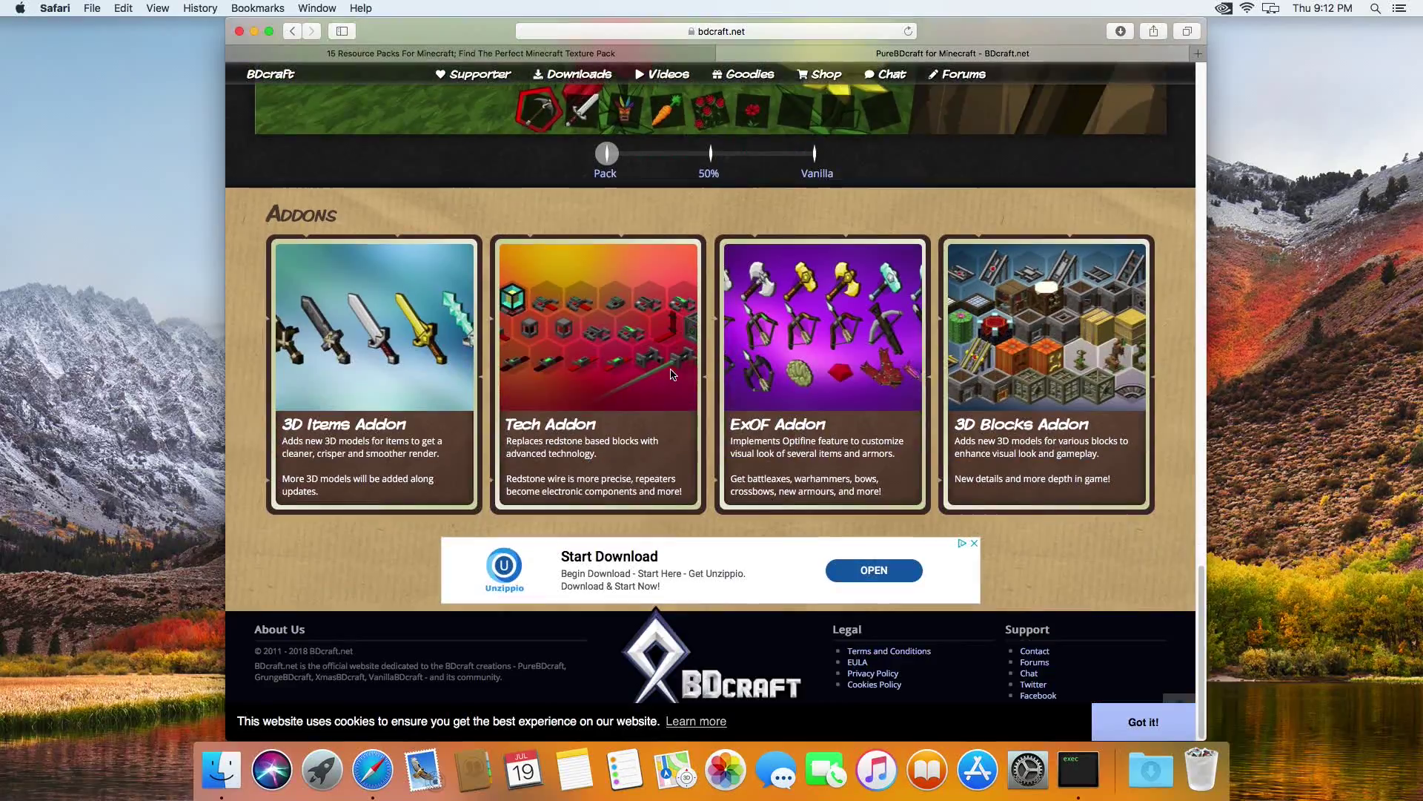
# Choose the 32x resolution of PureBDcraft 1.13 and download it with the ad, skipping past the ad page
pyautogui.scroll(12, 672, 375)
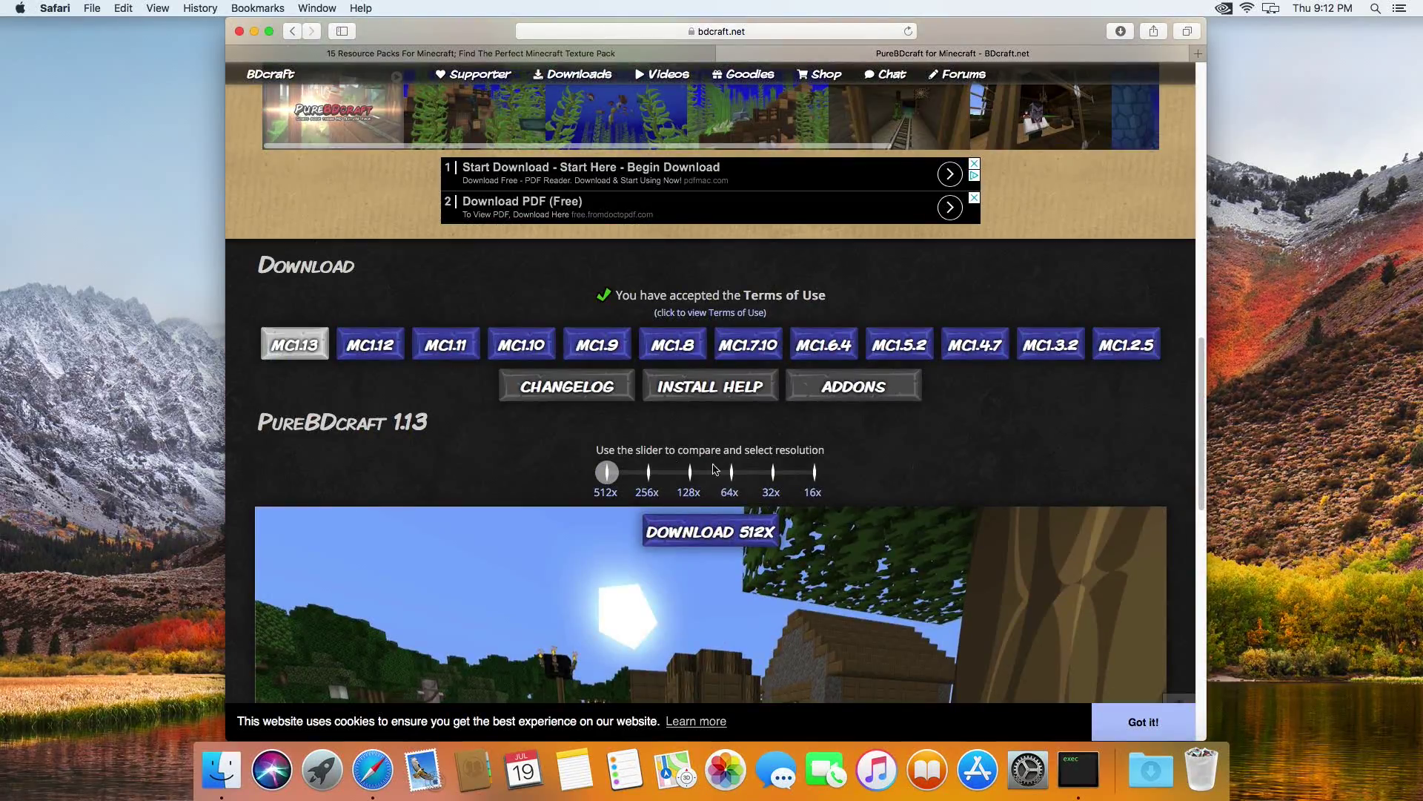
pyautogui.scroll(-1, 718, 478)
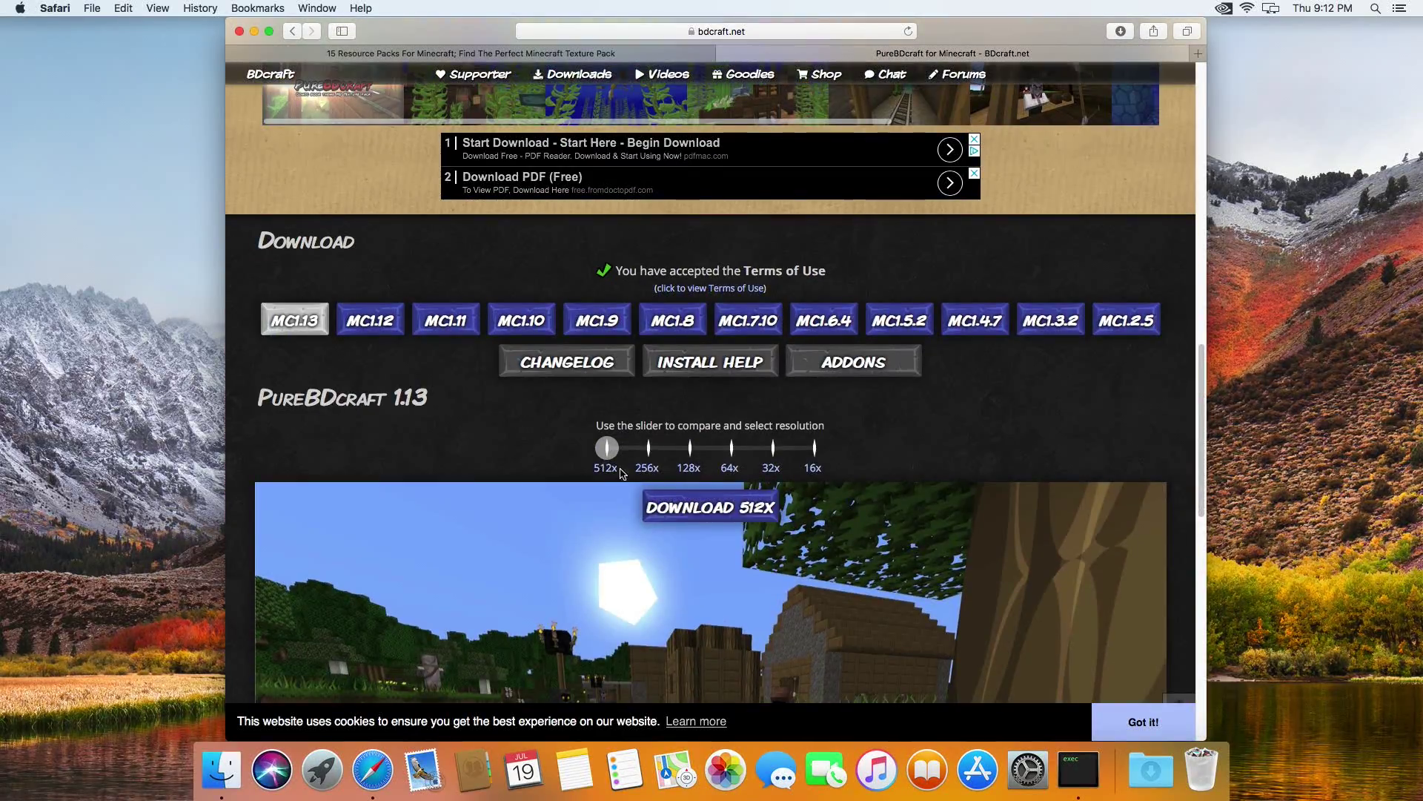
pyautogui.moveTo(603, 450); pyautogui.dragTo(772, 448)
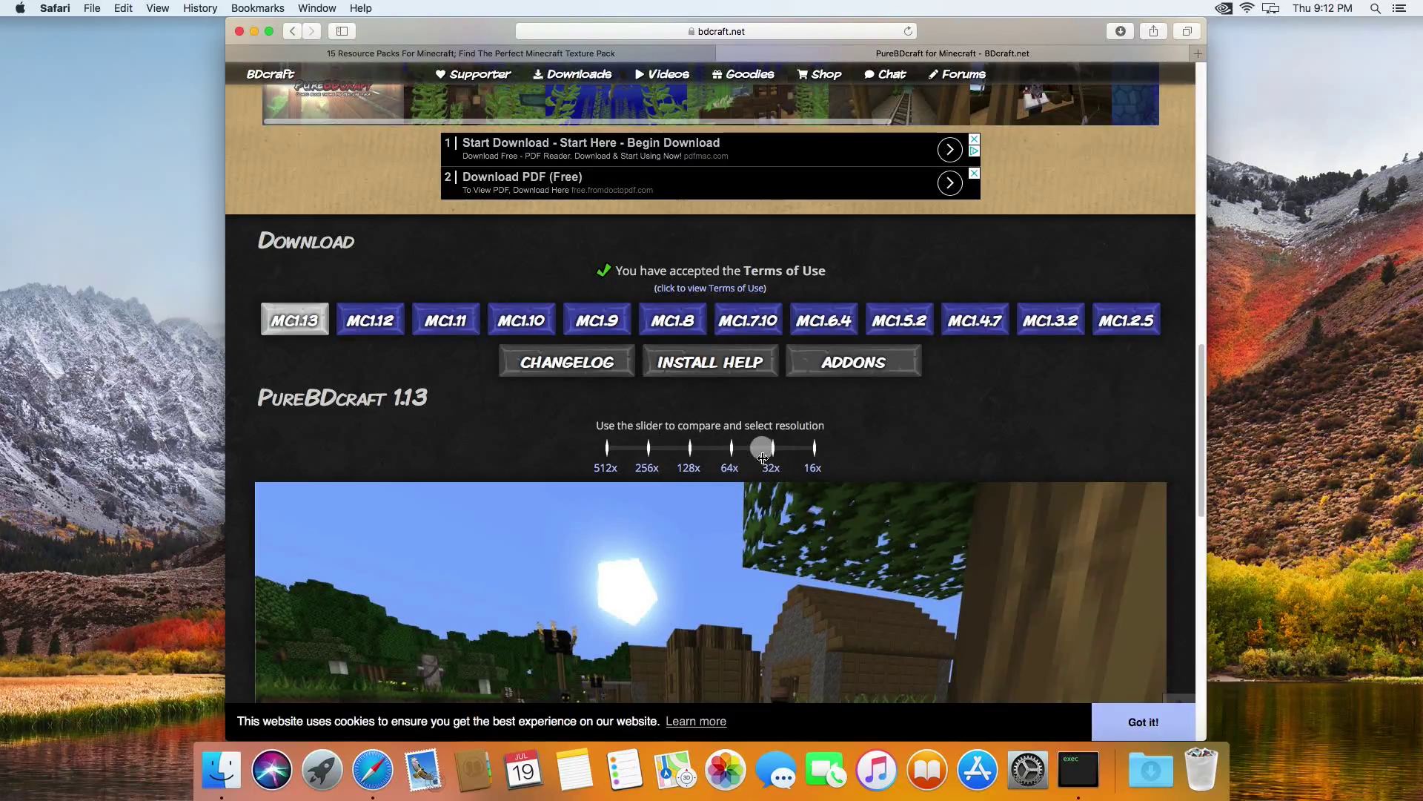
pyautogui.click(726, 516)
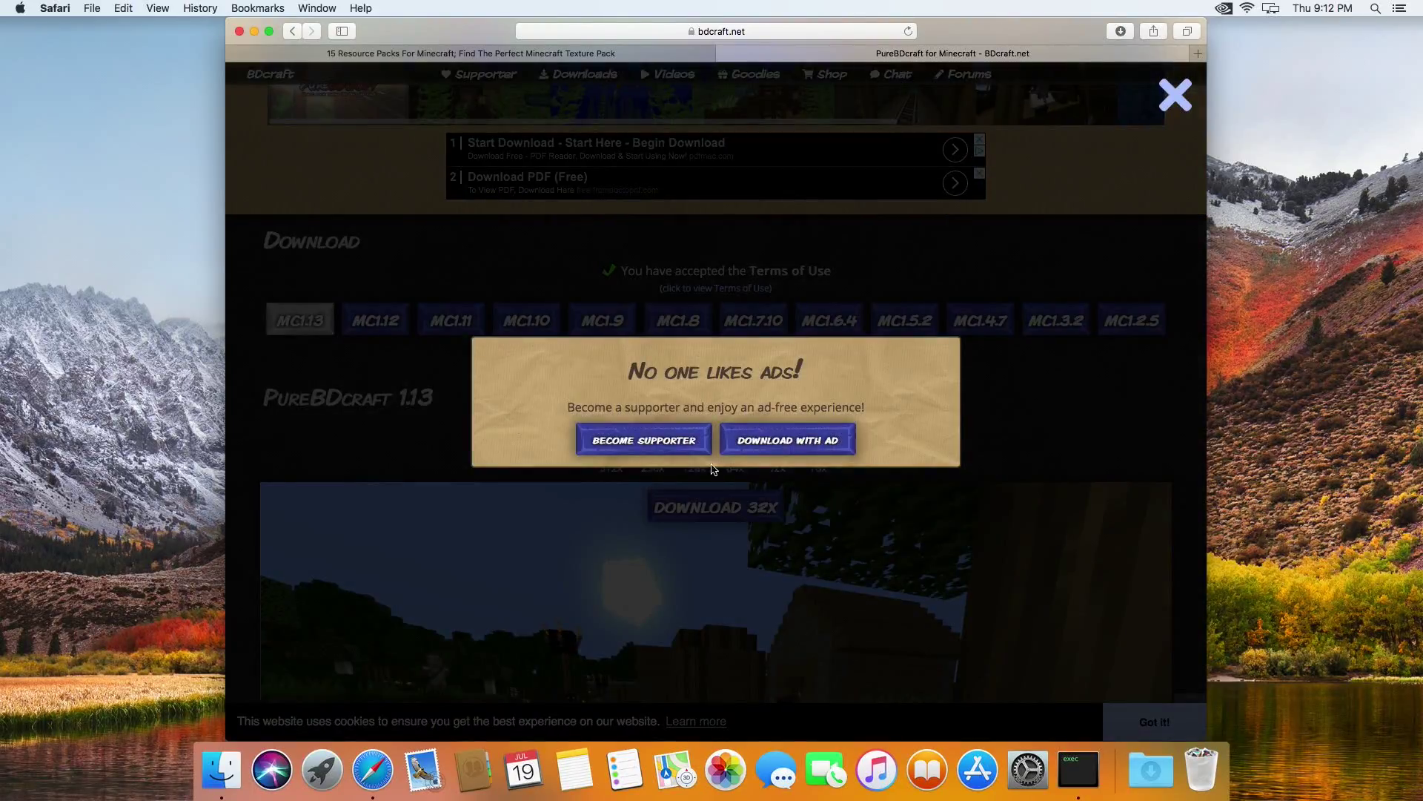
pyautogui.click(774, 447)
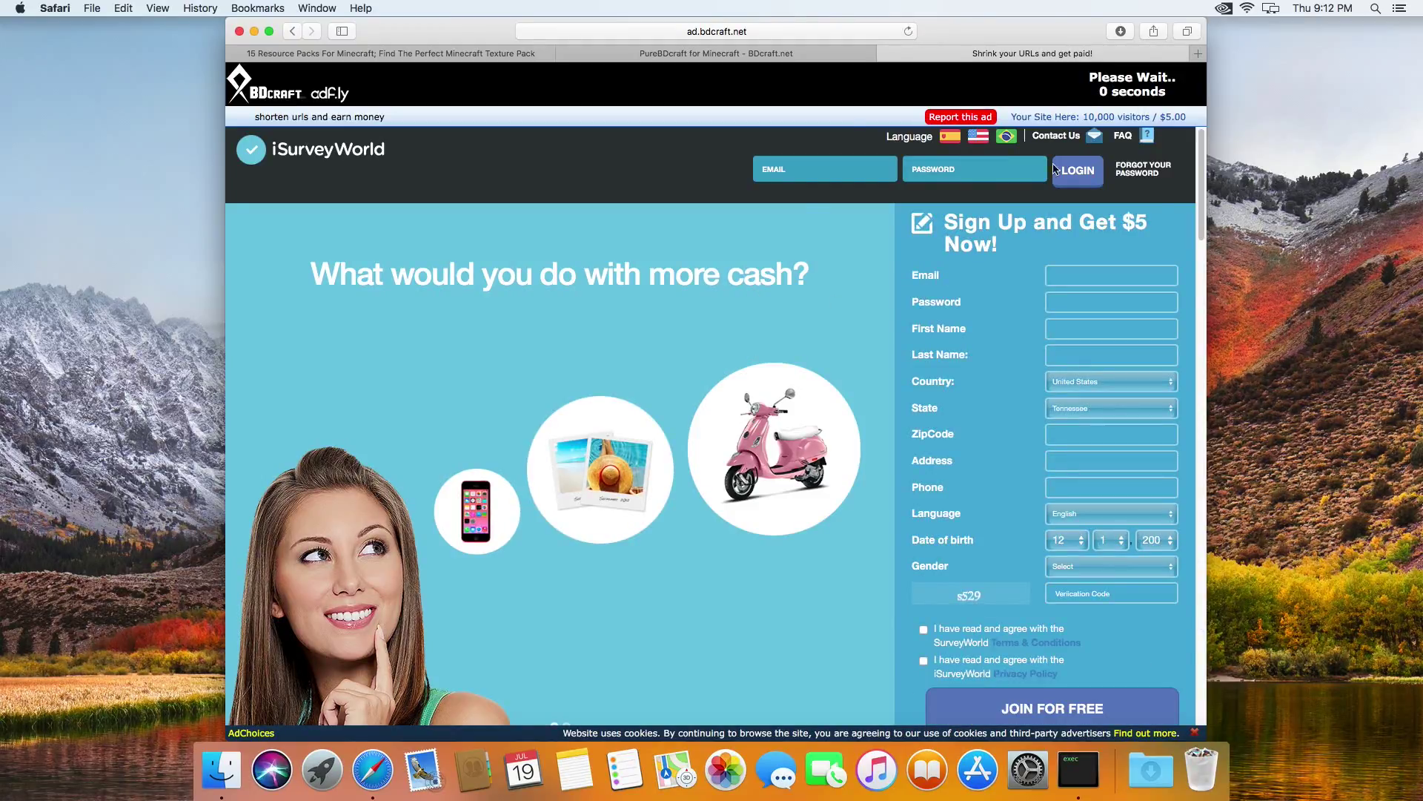
pyautogui.click(1133, 89)
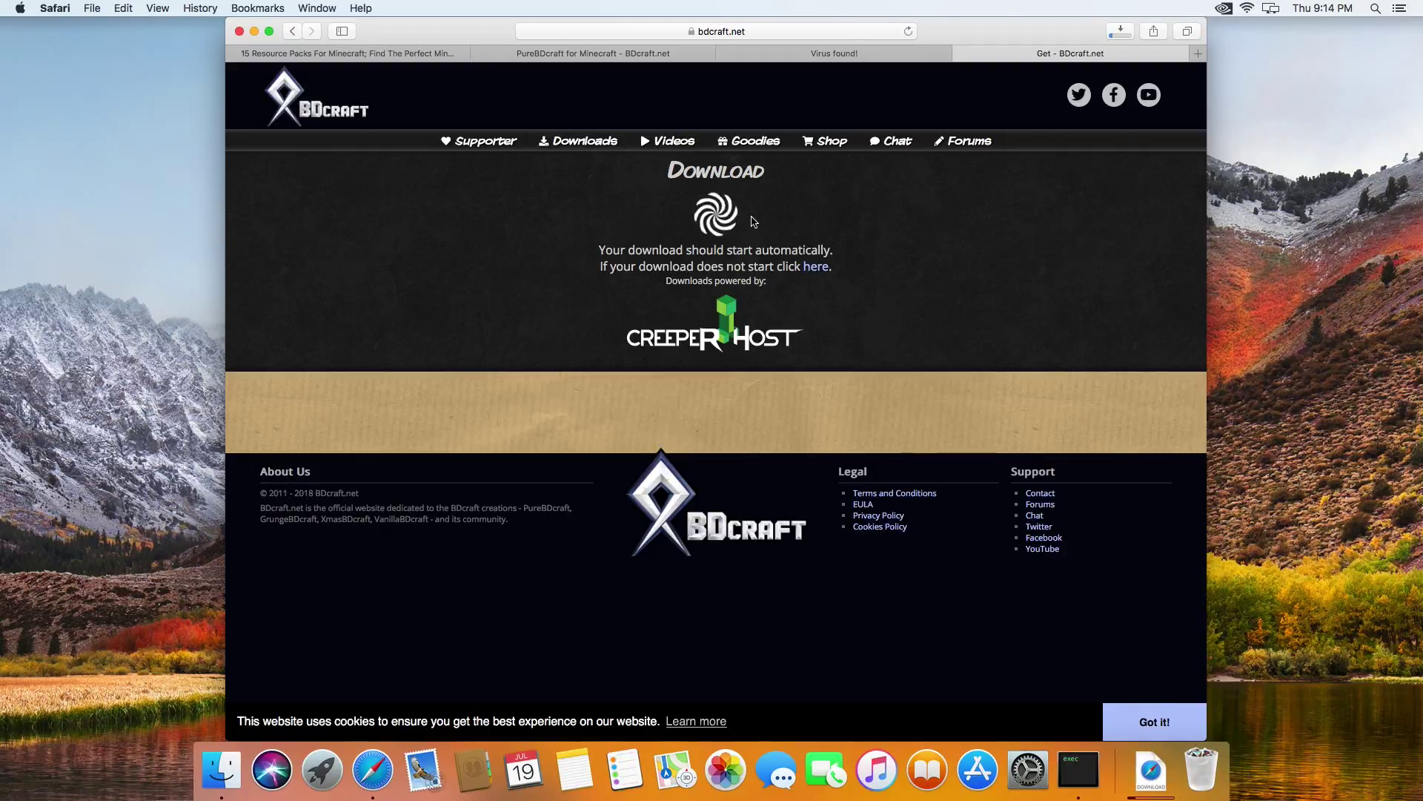
# Check the pack in the Downloads stack, then minimize the browser and return Minecraft to its title screen
pyautogui.click(1151, 770)
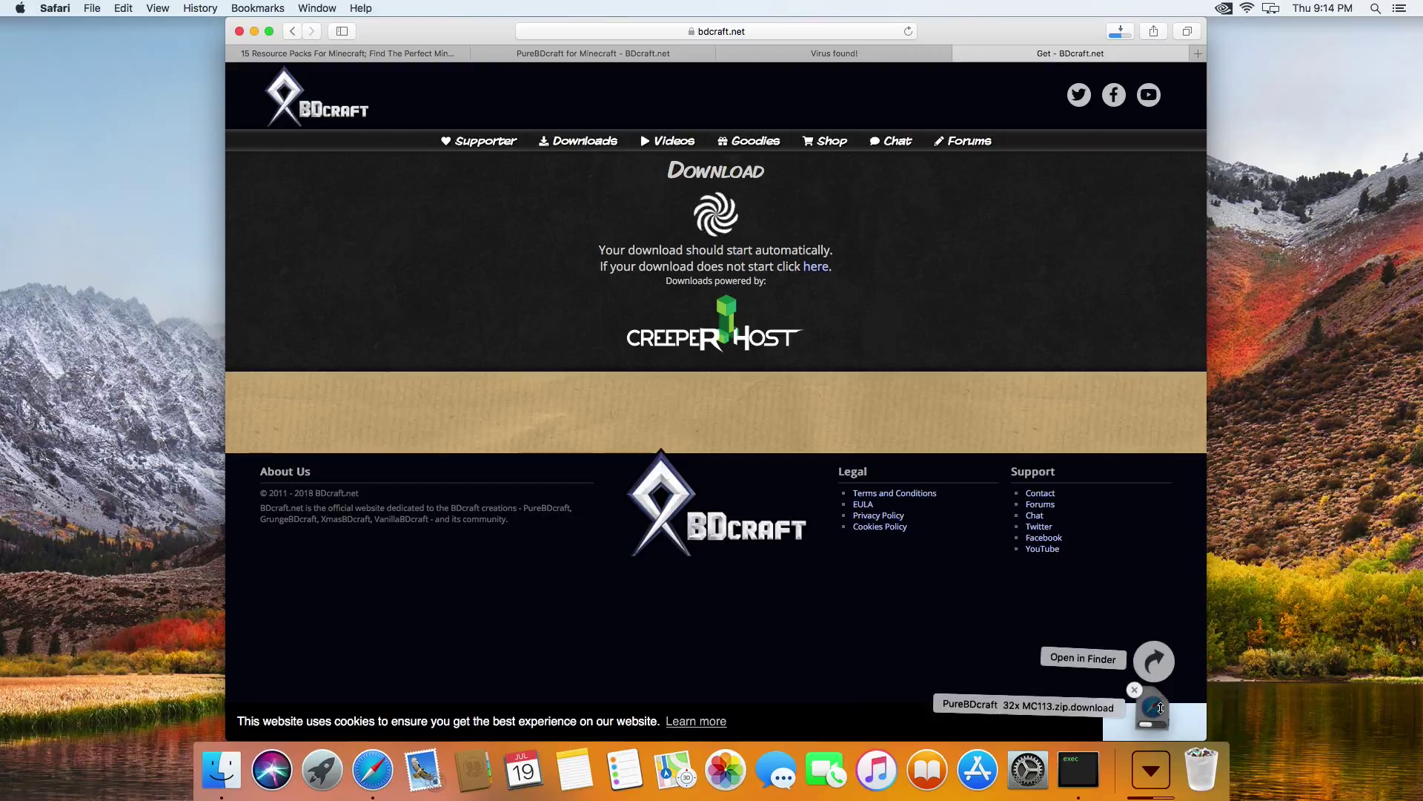
pyautogui.click(969, 407)
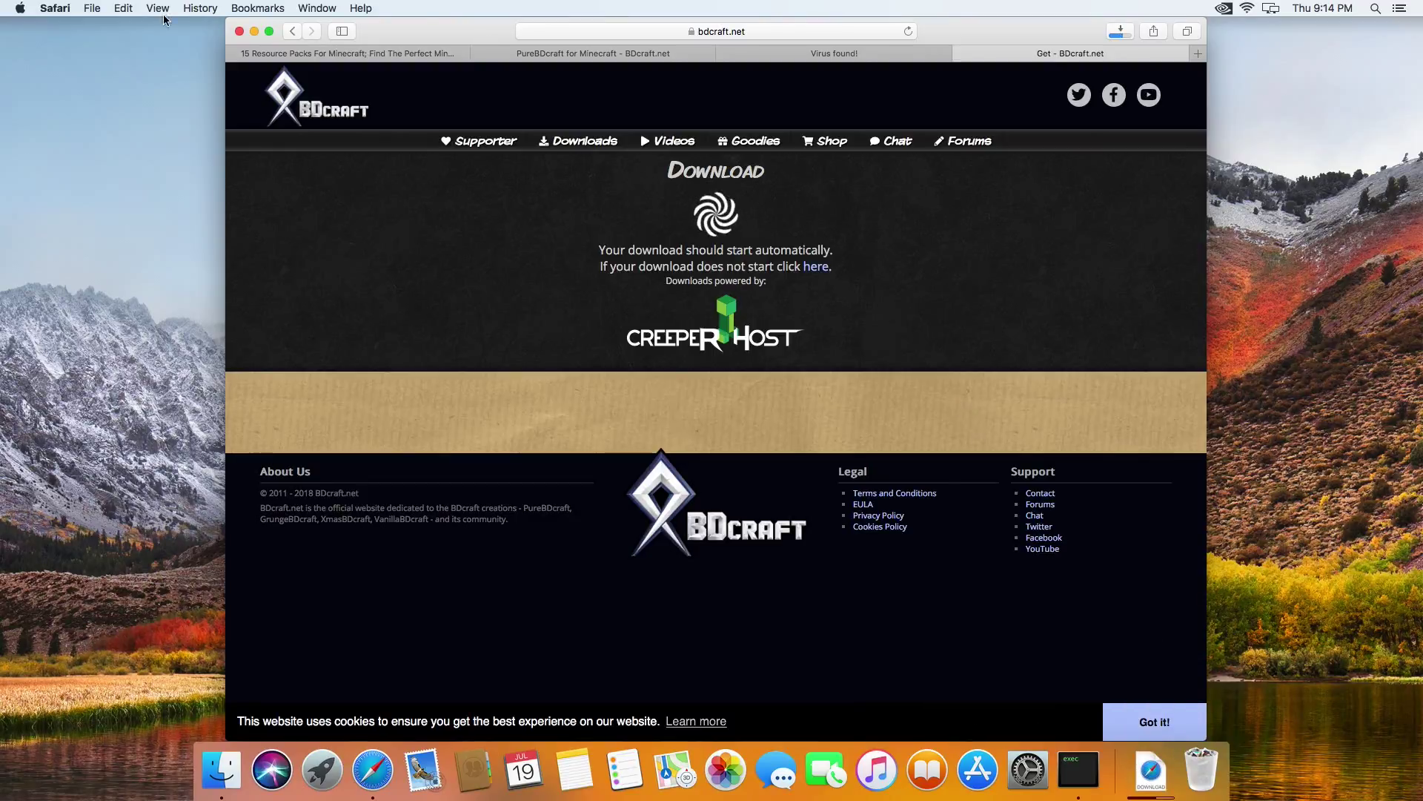
pyautogui.click(255, 30)
pyautogui.click(807, 544)
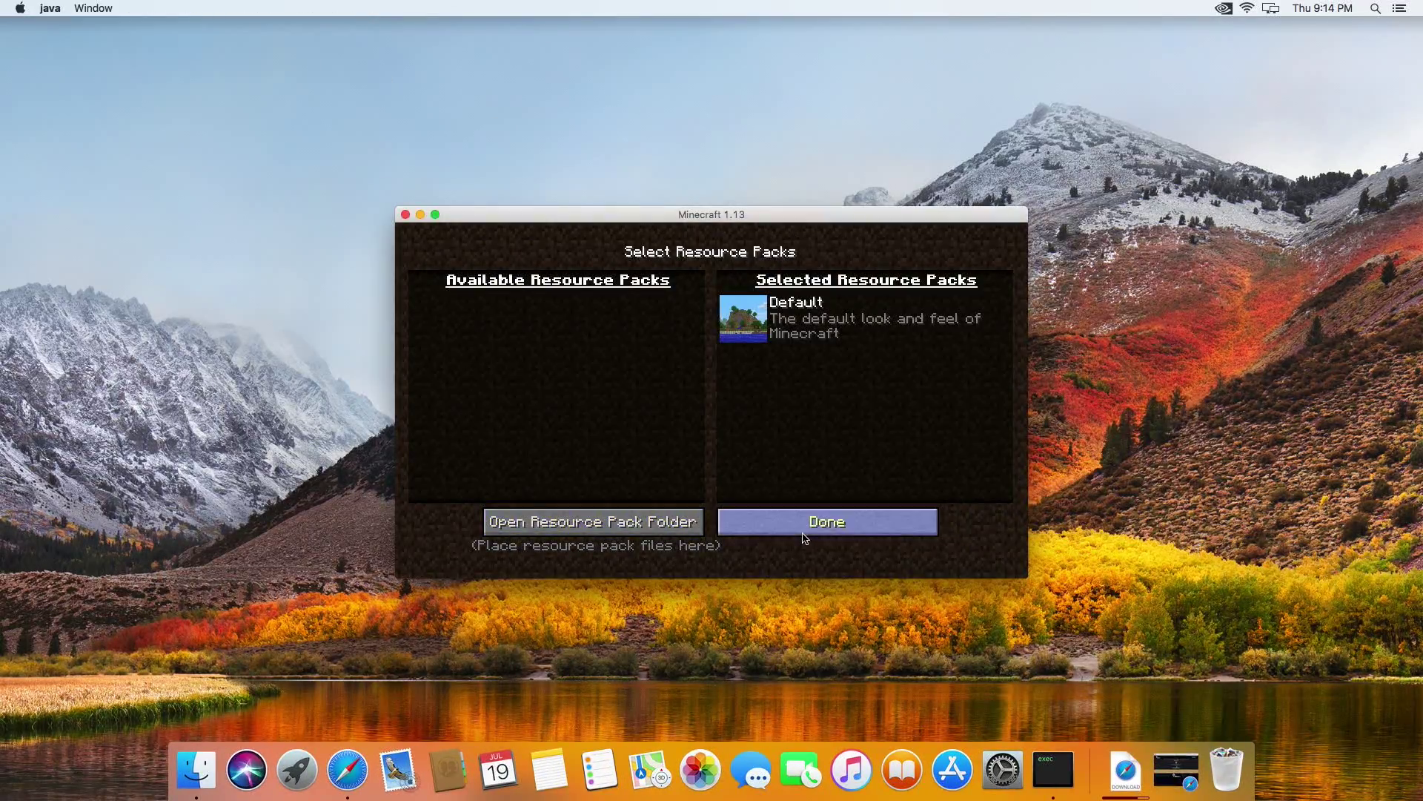
pyautogui.click(804, 540)
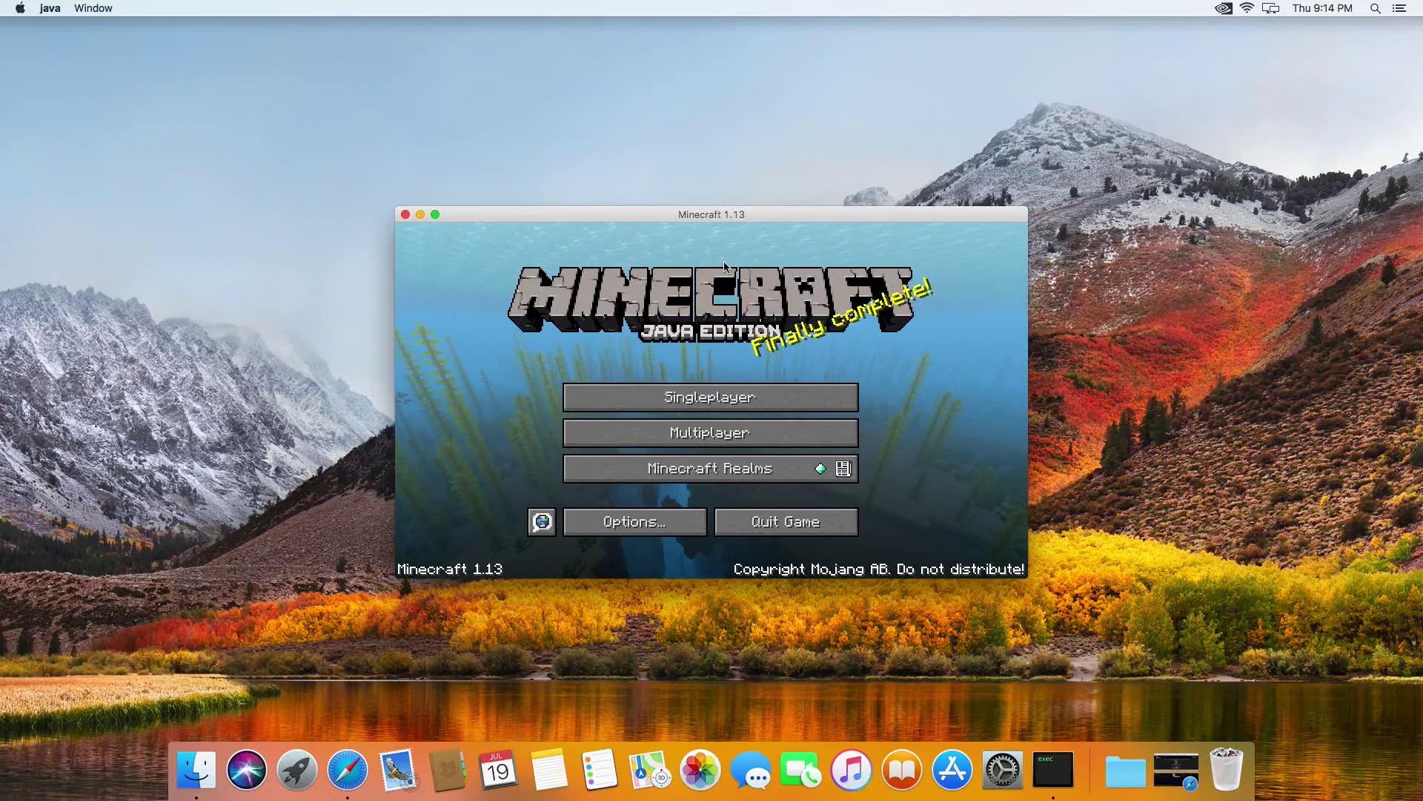
# Open the resource pack folder from Minecraft's options and move the downloaded PureBDcraft 32x MC113 folder into it
pyautogui.click(1116, 753)
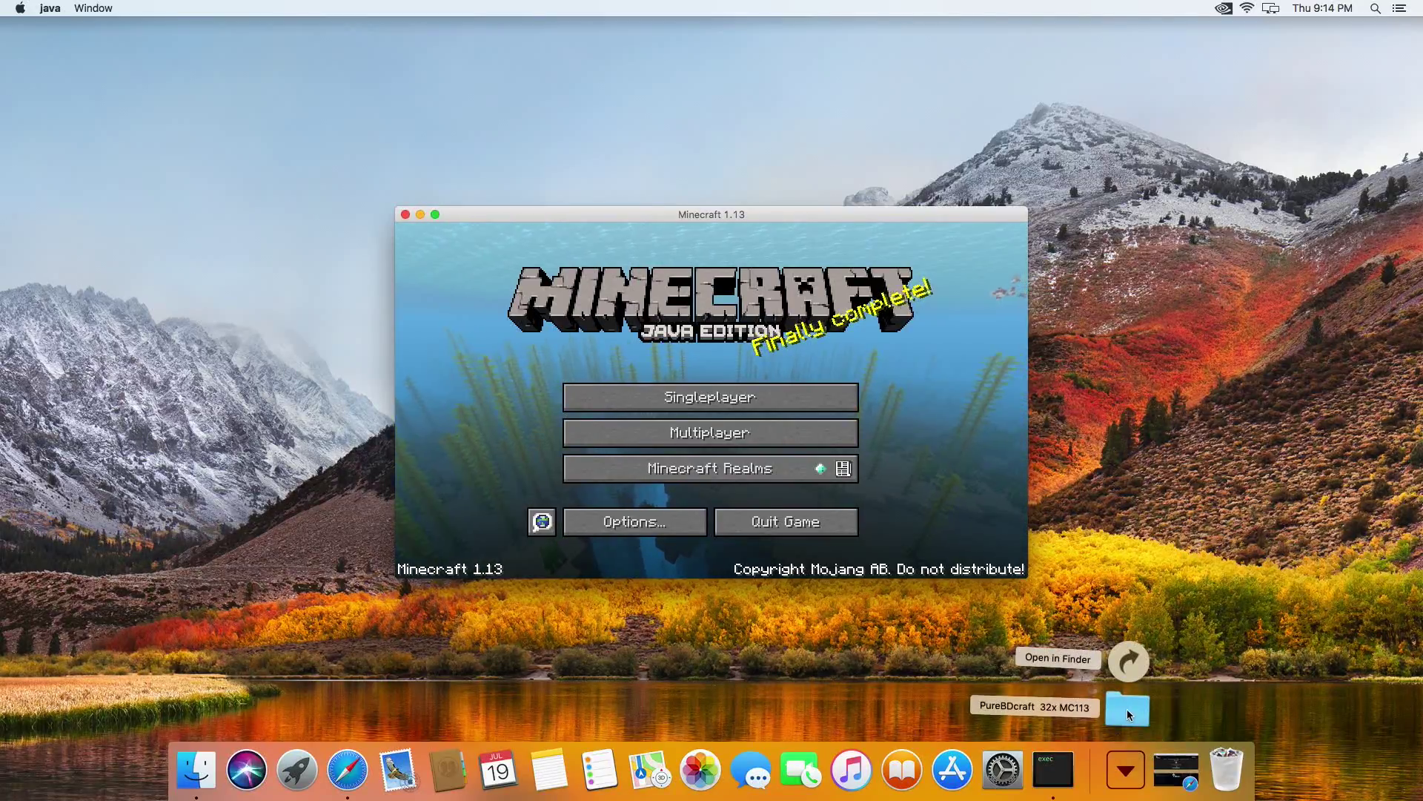
pyautogui.click(693, 359)
pyautogui.click(626, 519)
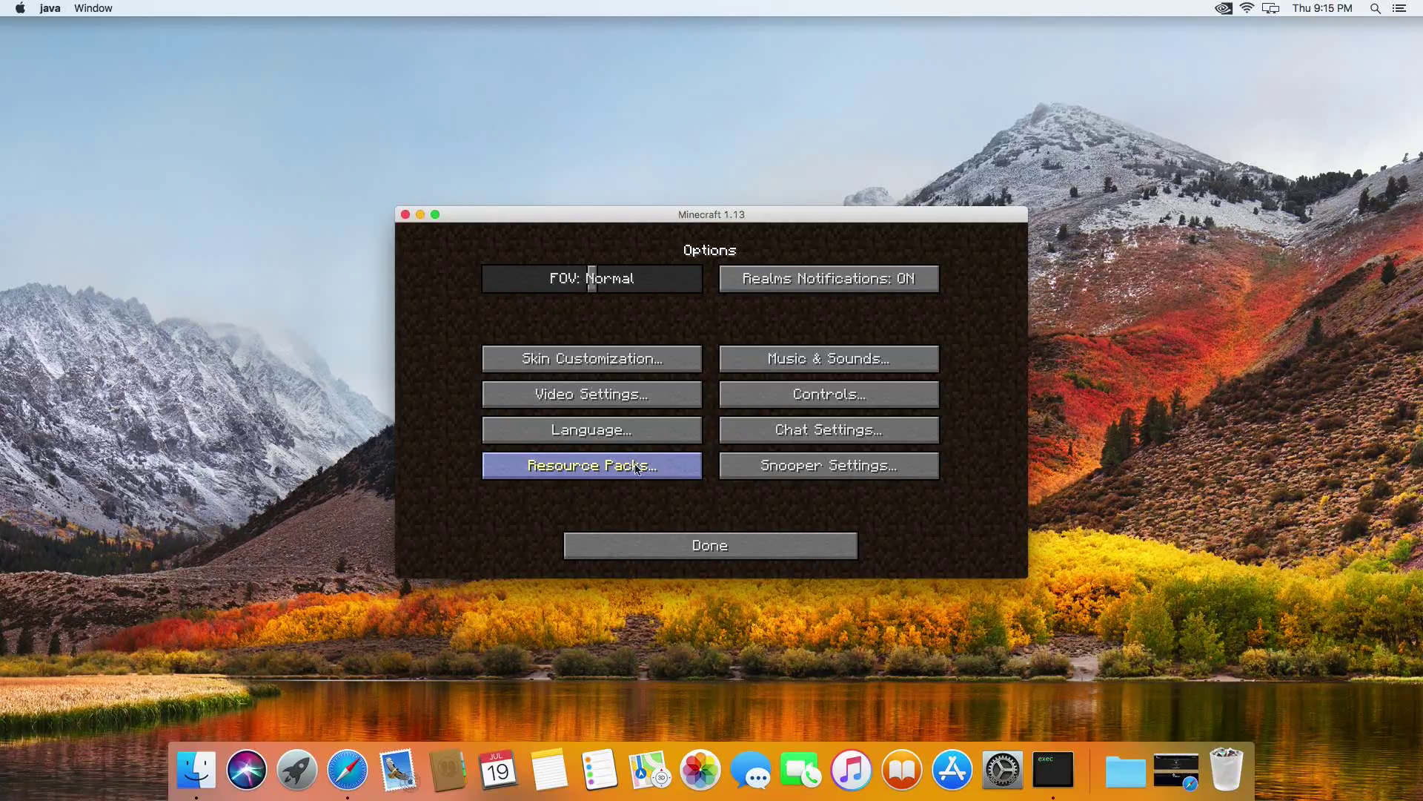
pyautogui.click(578, 465)
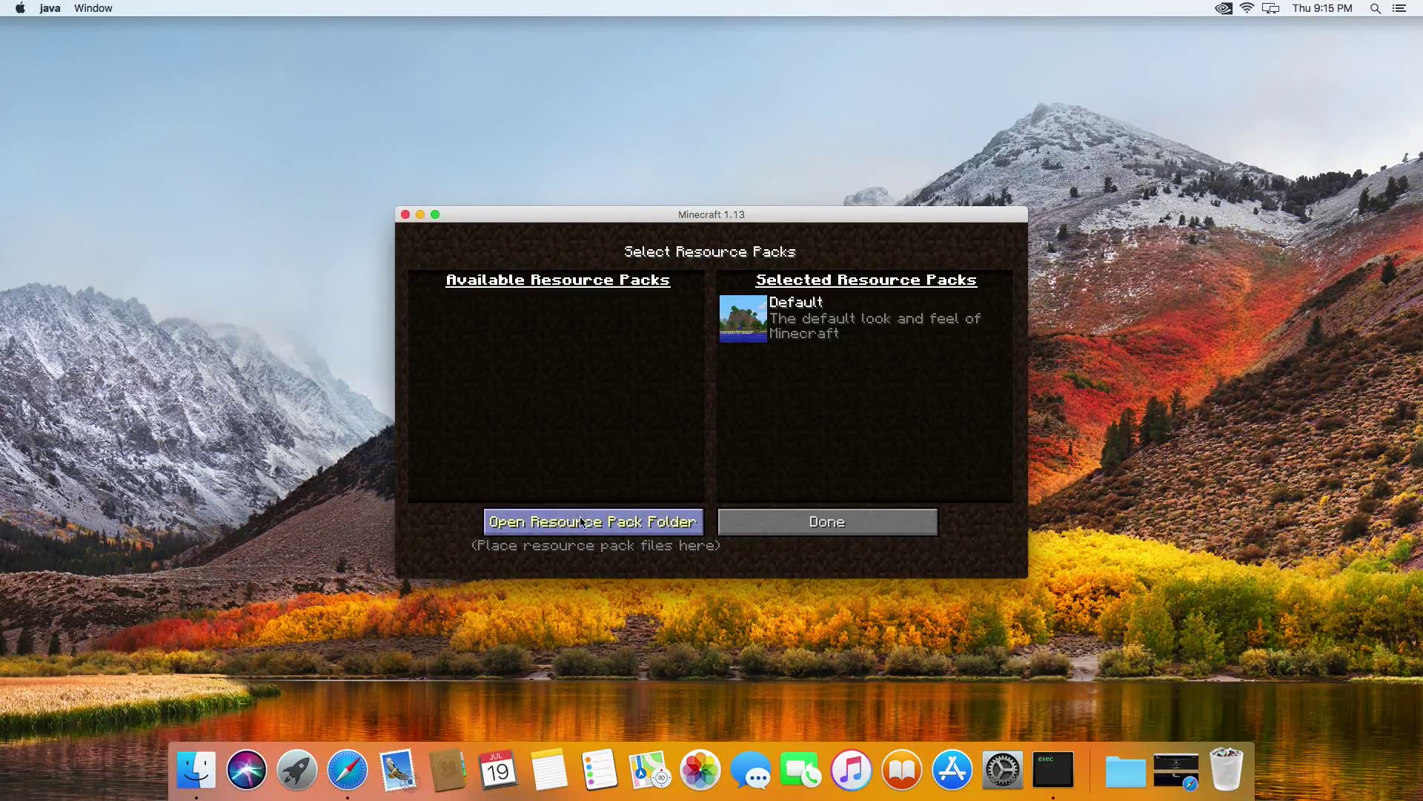
pyautogui.click(623, 525)
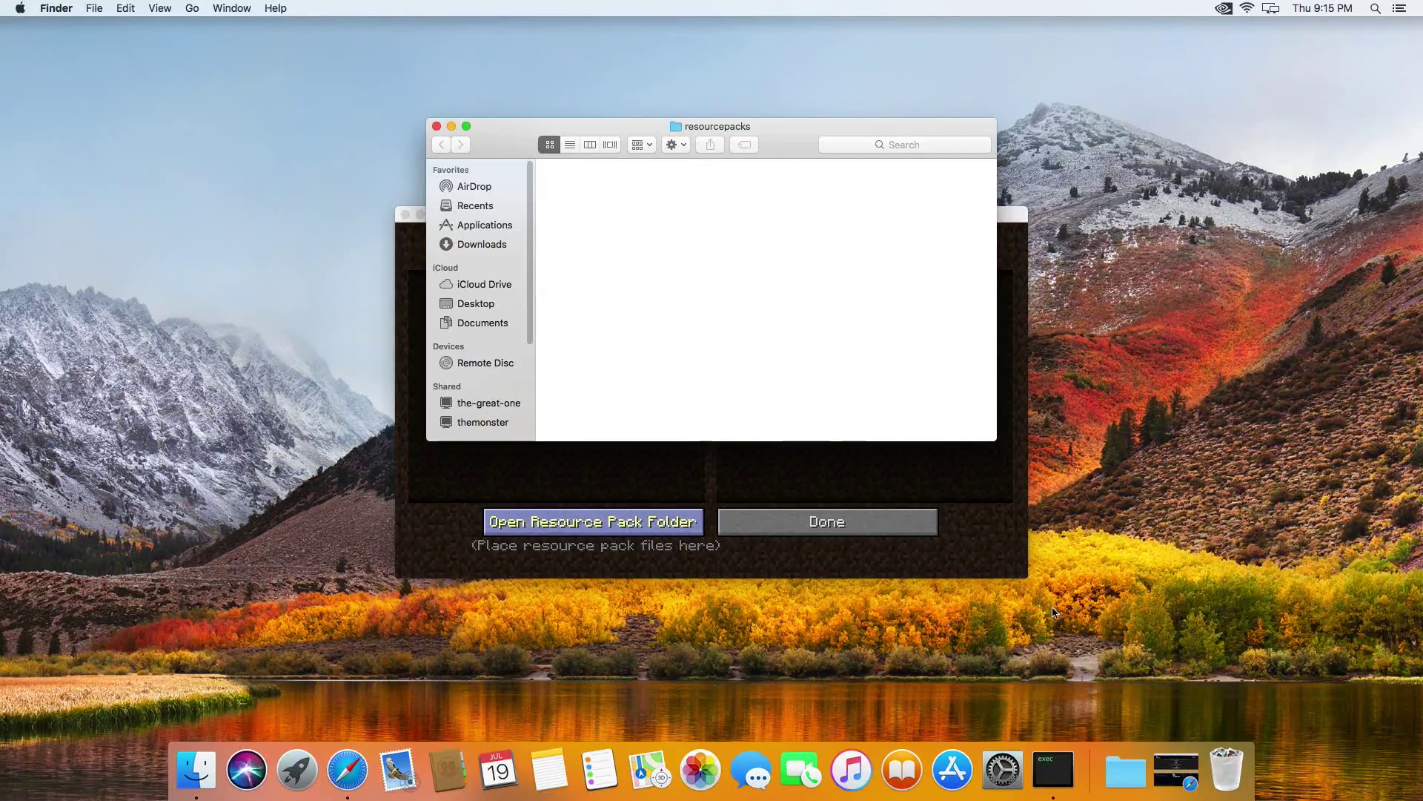
pyautogui.click(1126, 771)
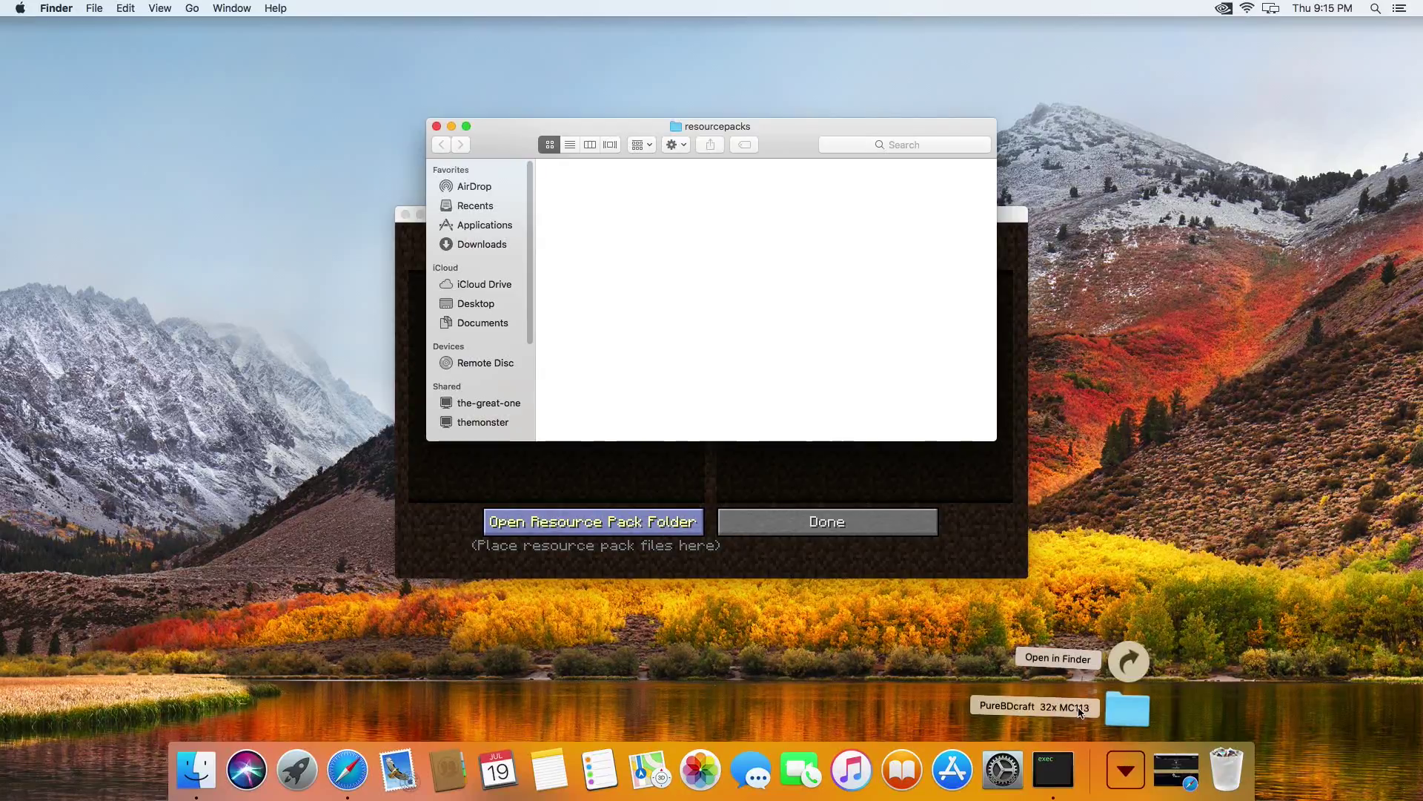
pyautogui.moveTo(1109, 710); pyautogui.dragTo(611, 203)
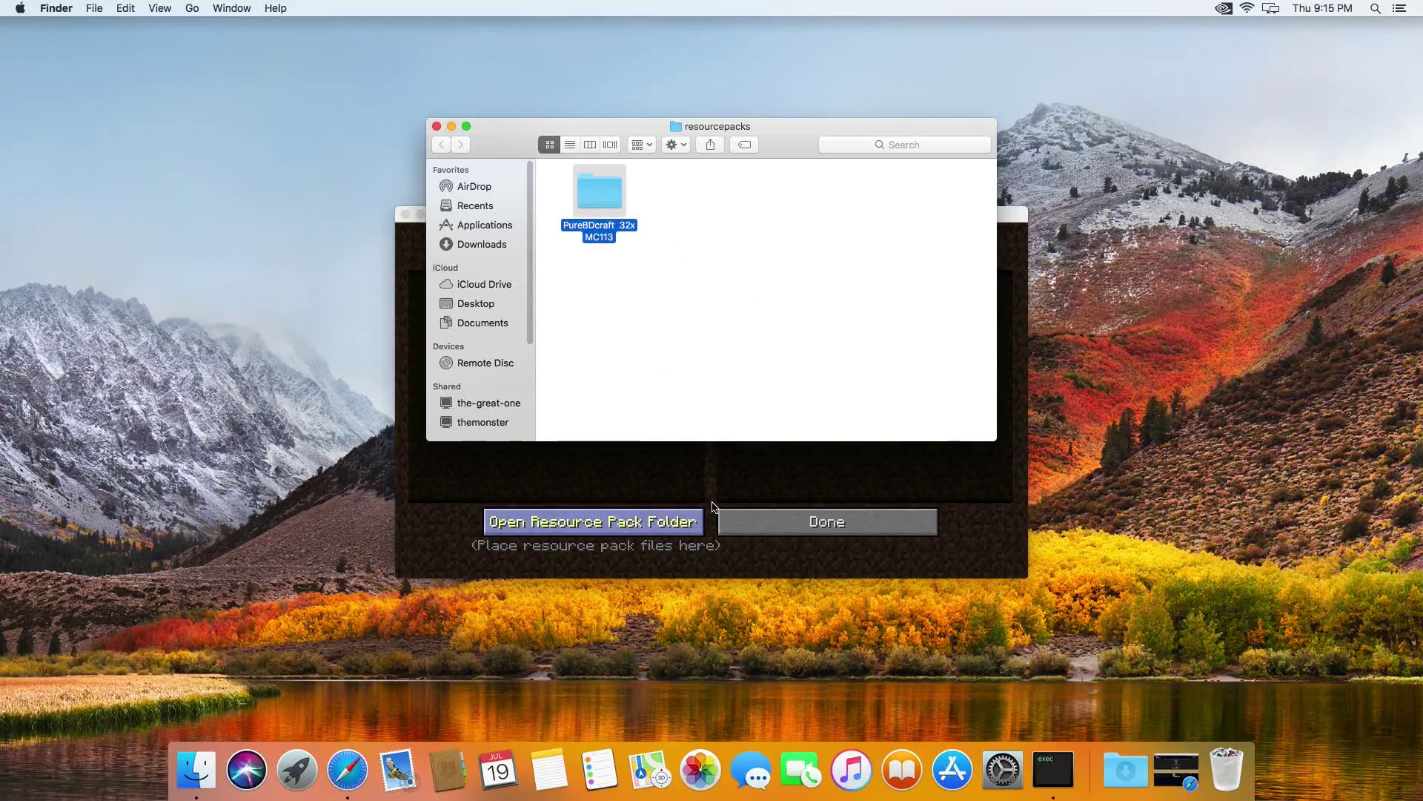
# Reopen Minecraft's resource pack selection, activate PureBDcraft 32x MC113 and return to the title screen
pyautogui.click(618, 503)
pyautogui.click(816, 528)
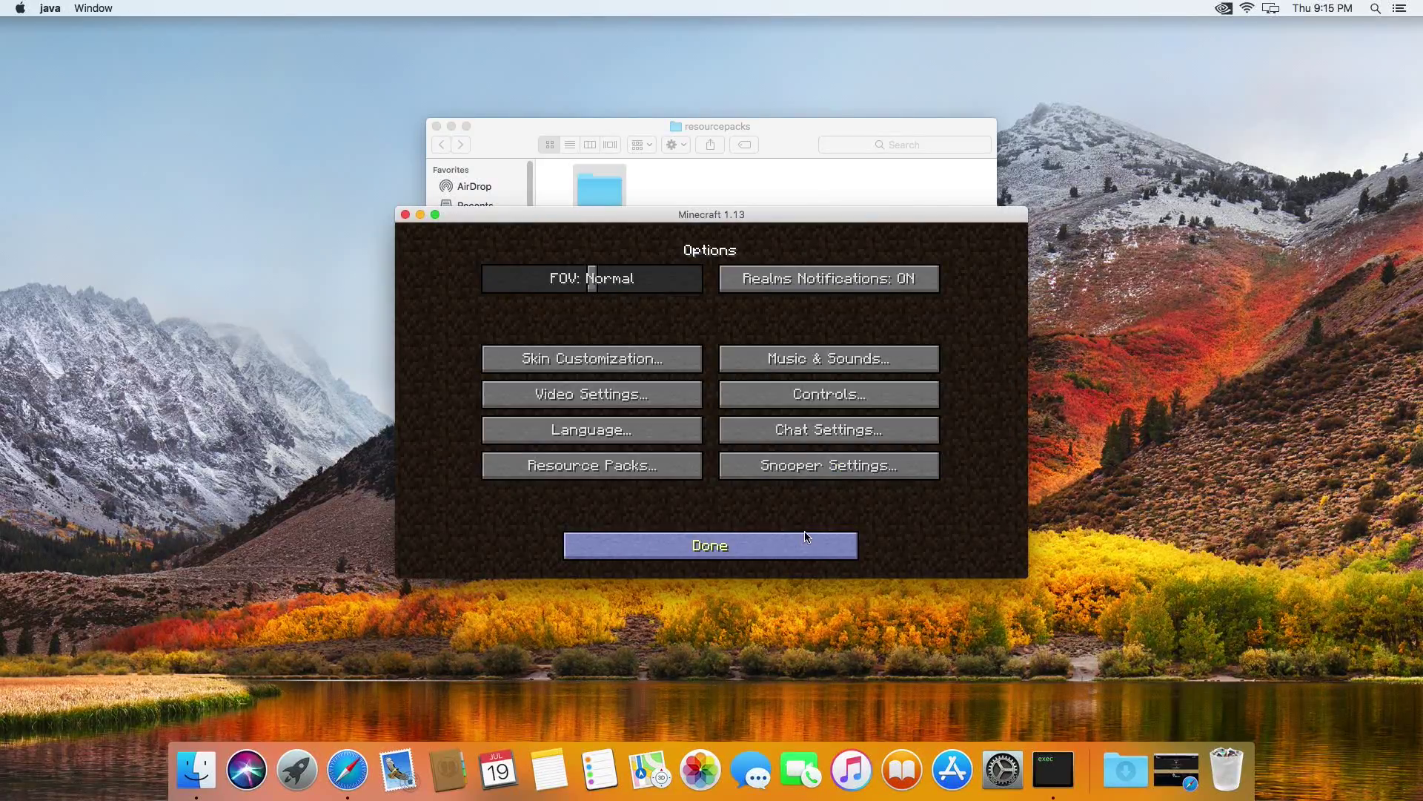
pyautogui.click(549, 460)
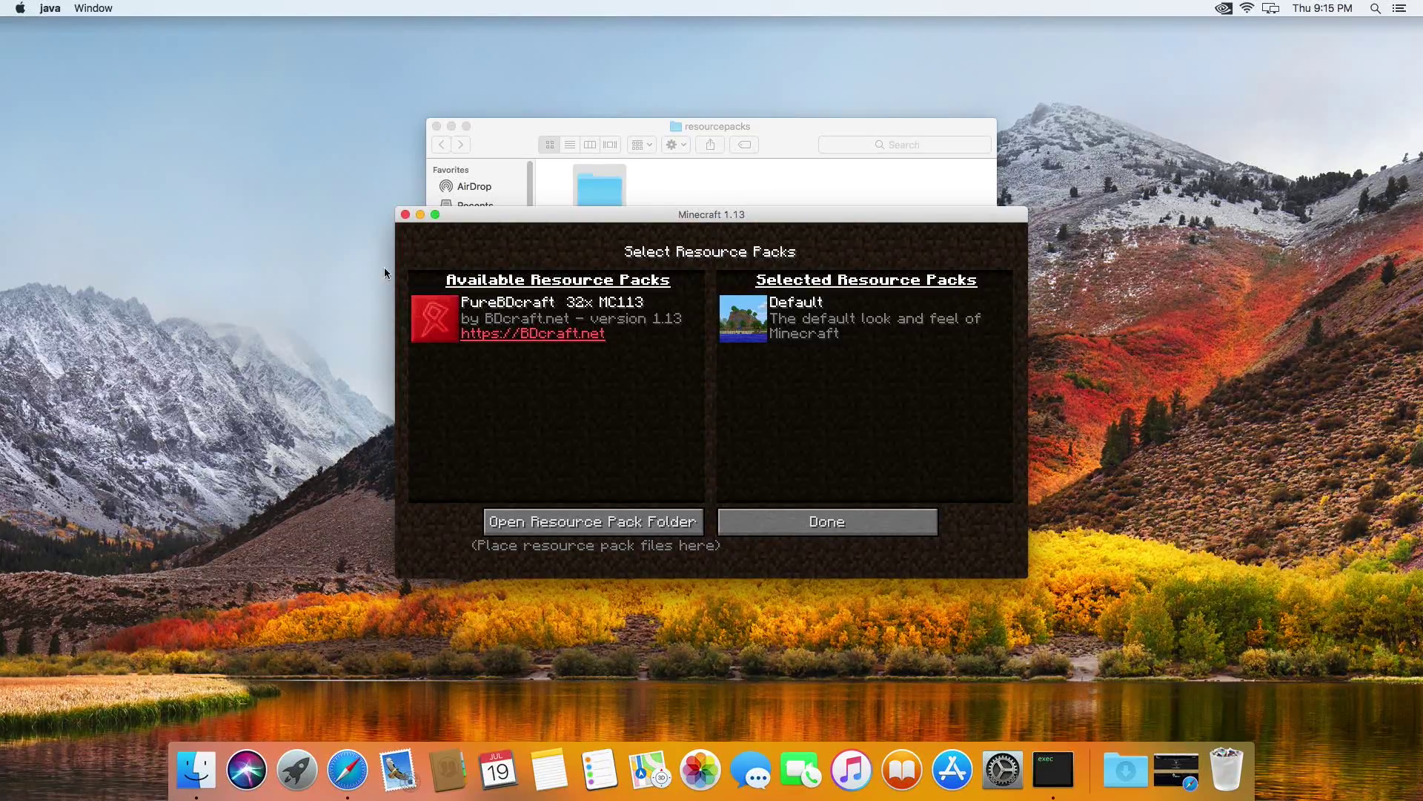
pyautogui.click(436, 327)
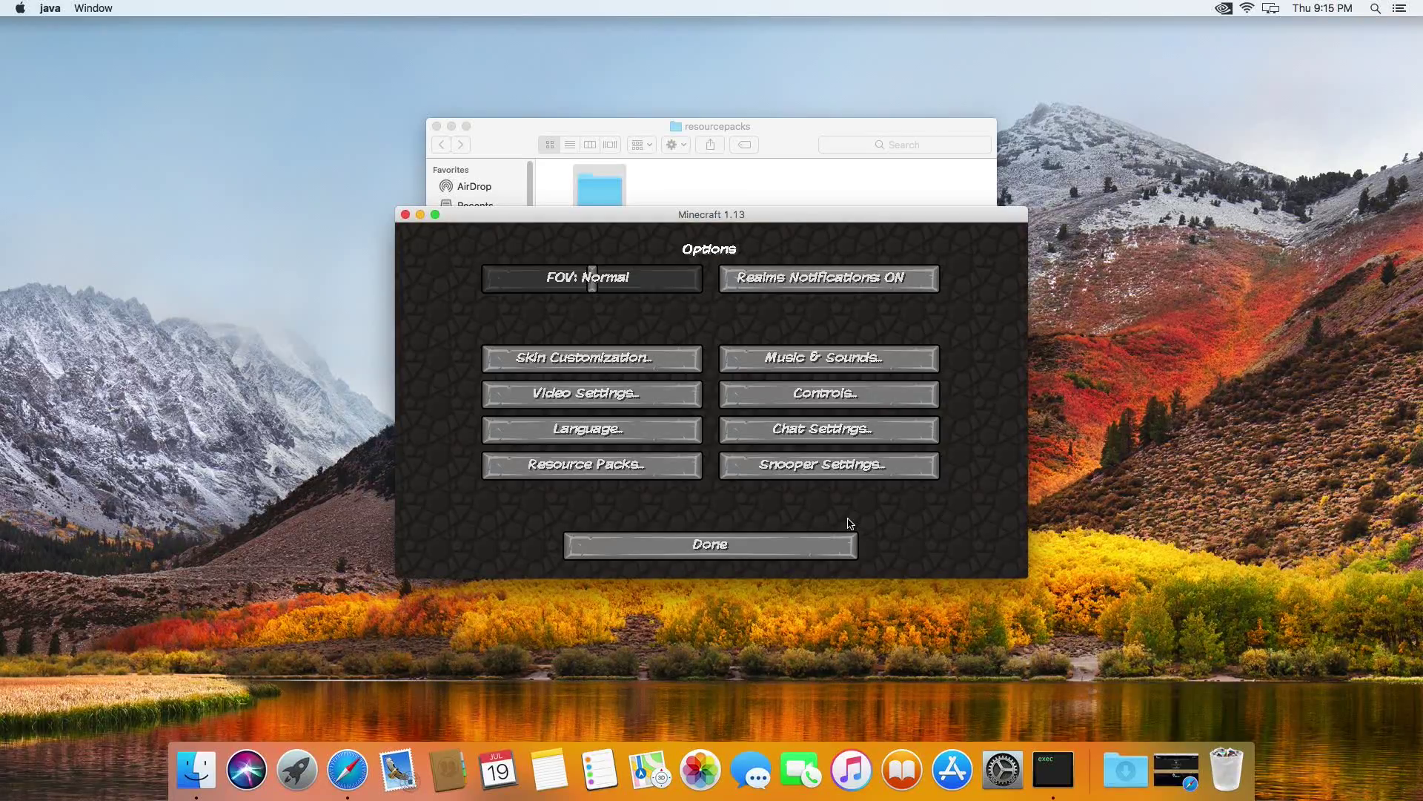
pyautogui.click(849, 540)
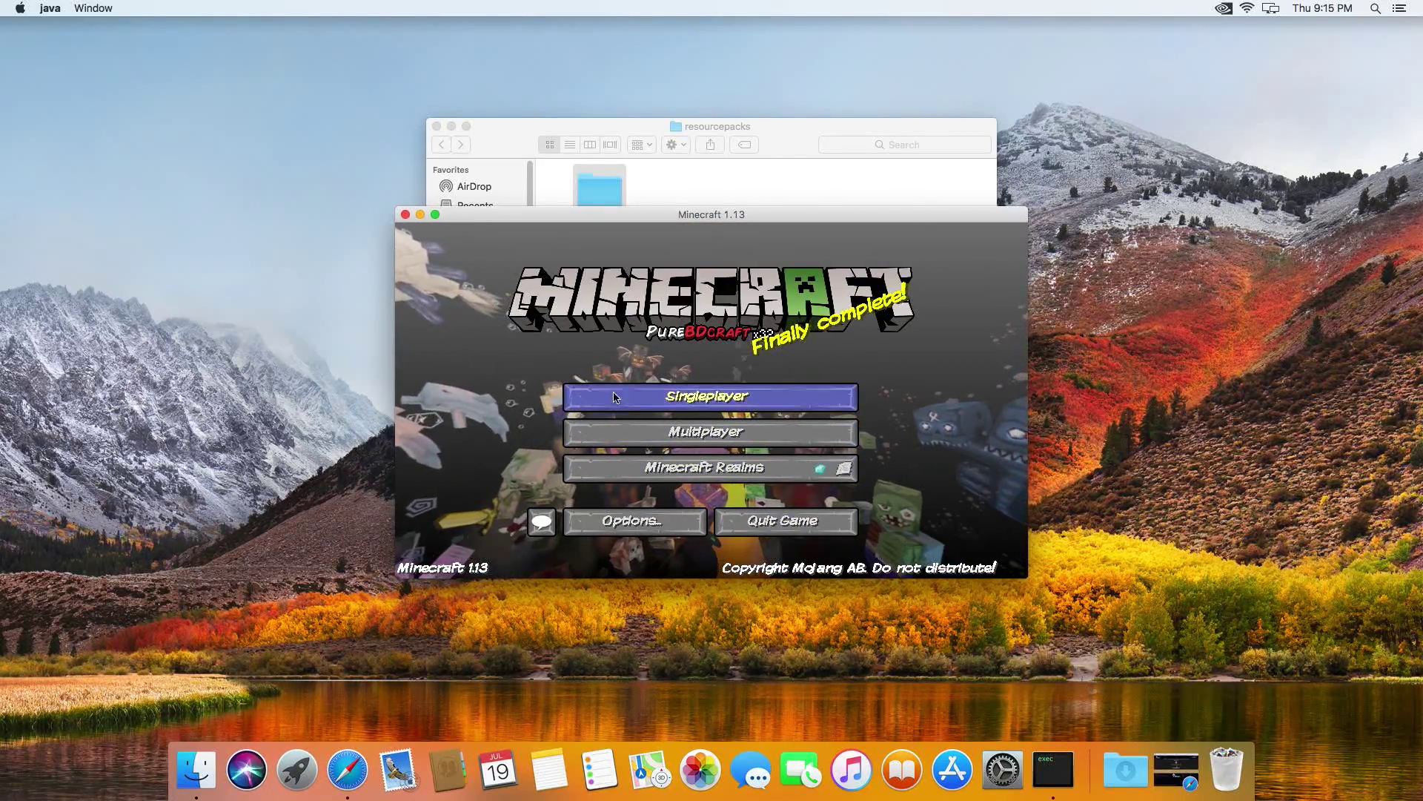
# Enter a singleplayer world and fly over the water to the sand path by the desert village to view the textures
pyautogui.click(650, 400)
pyautogui.click(734, 519)
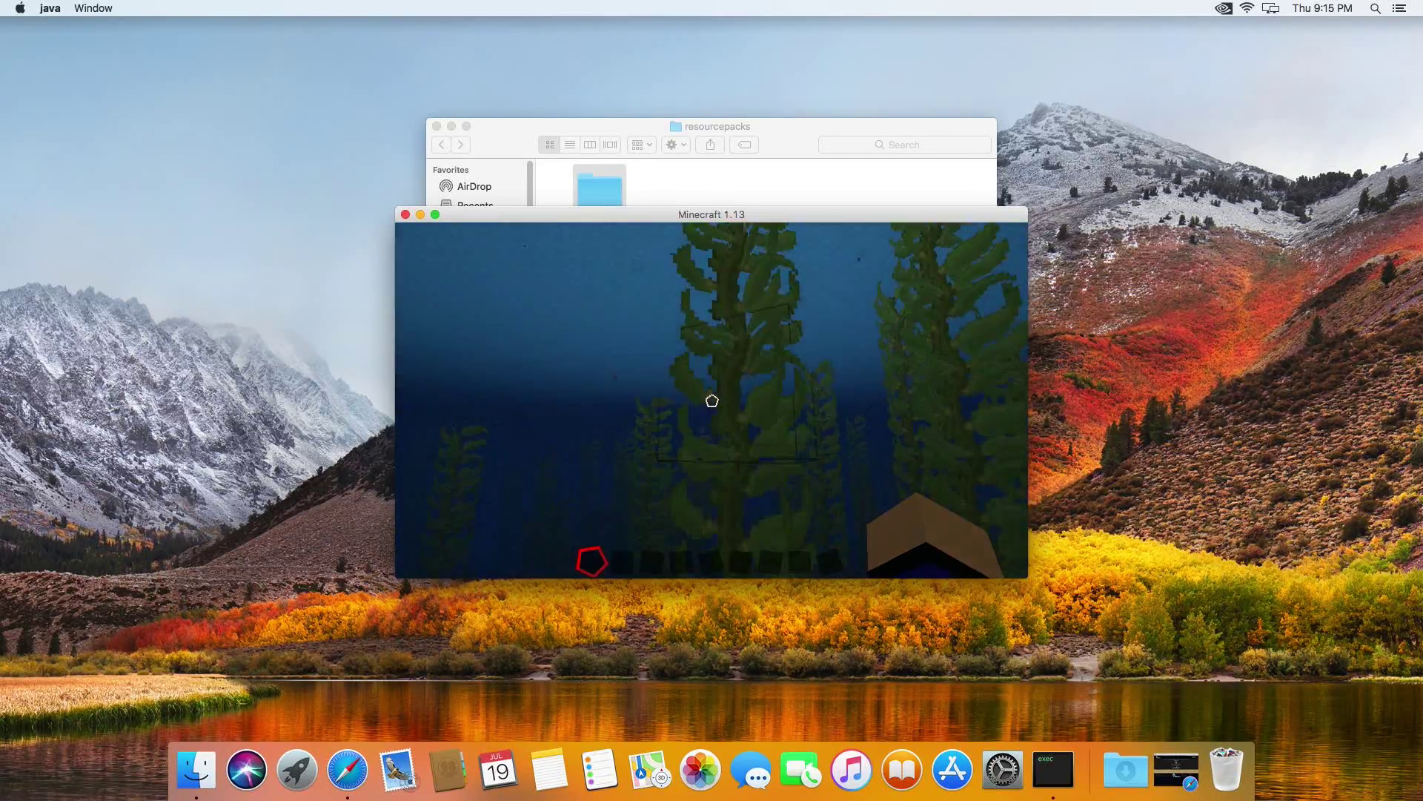
pyautogui.press('space')
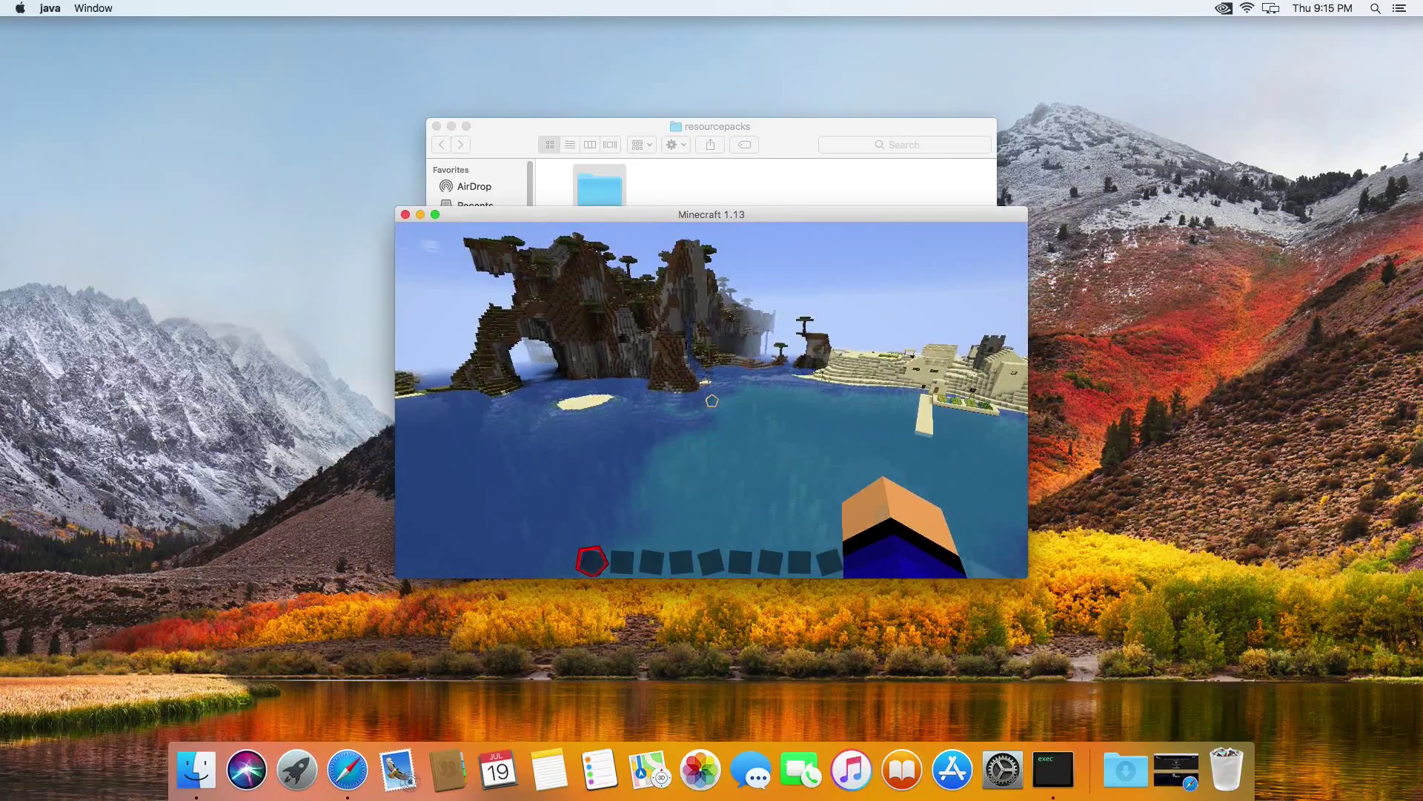
pyautogui.press('w')
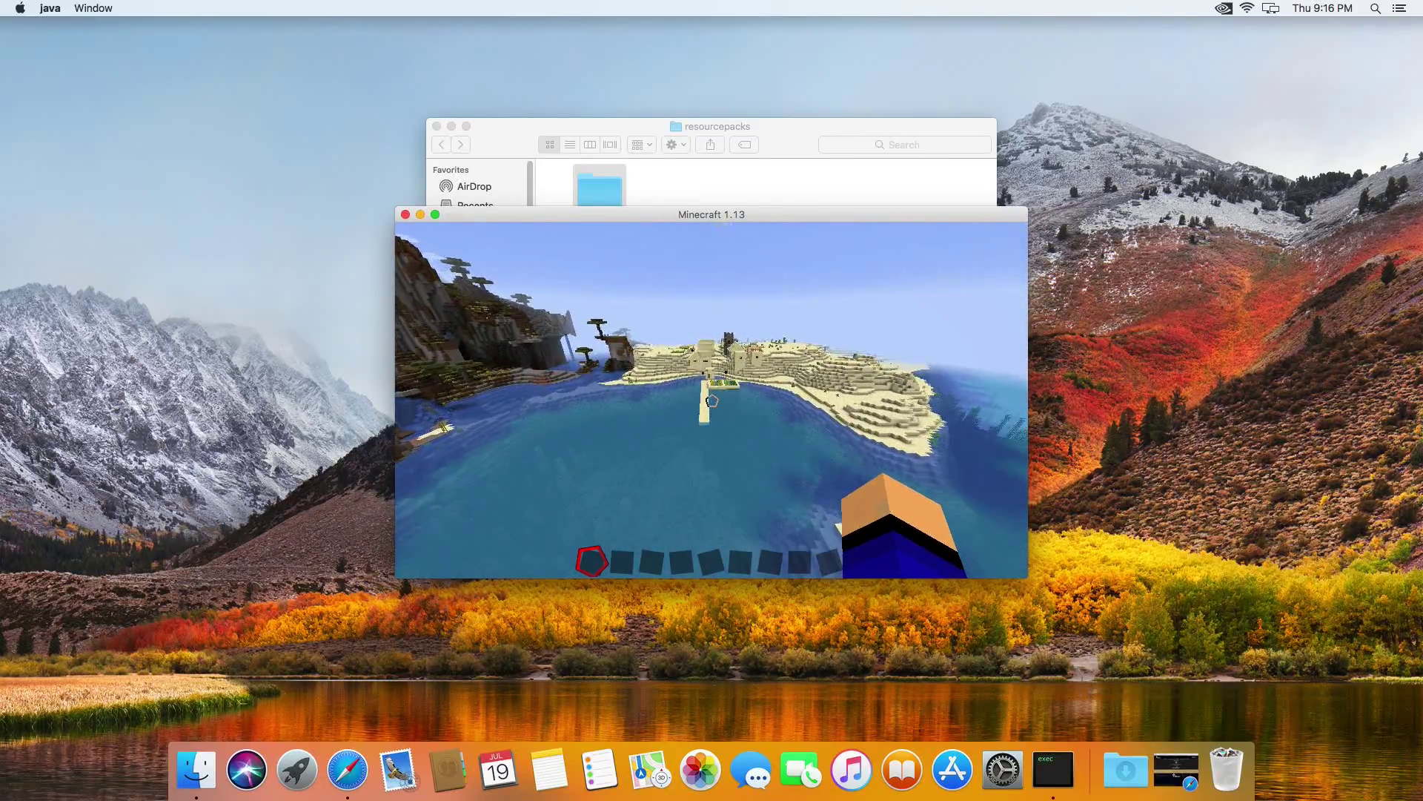
pyautogui.press('w')
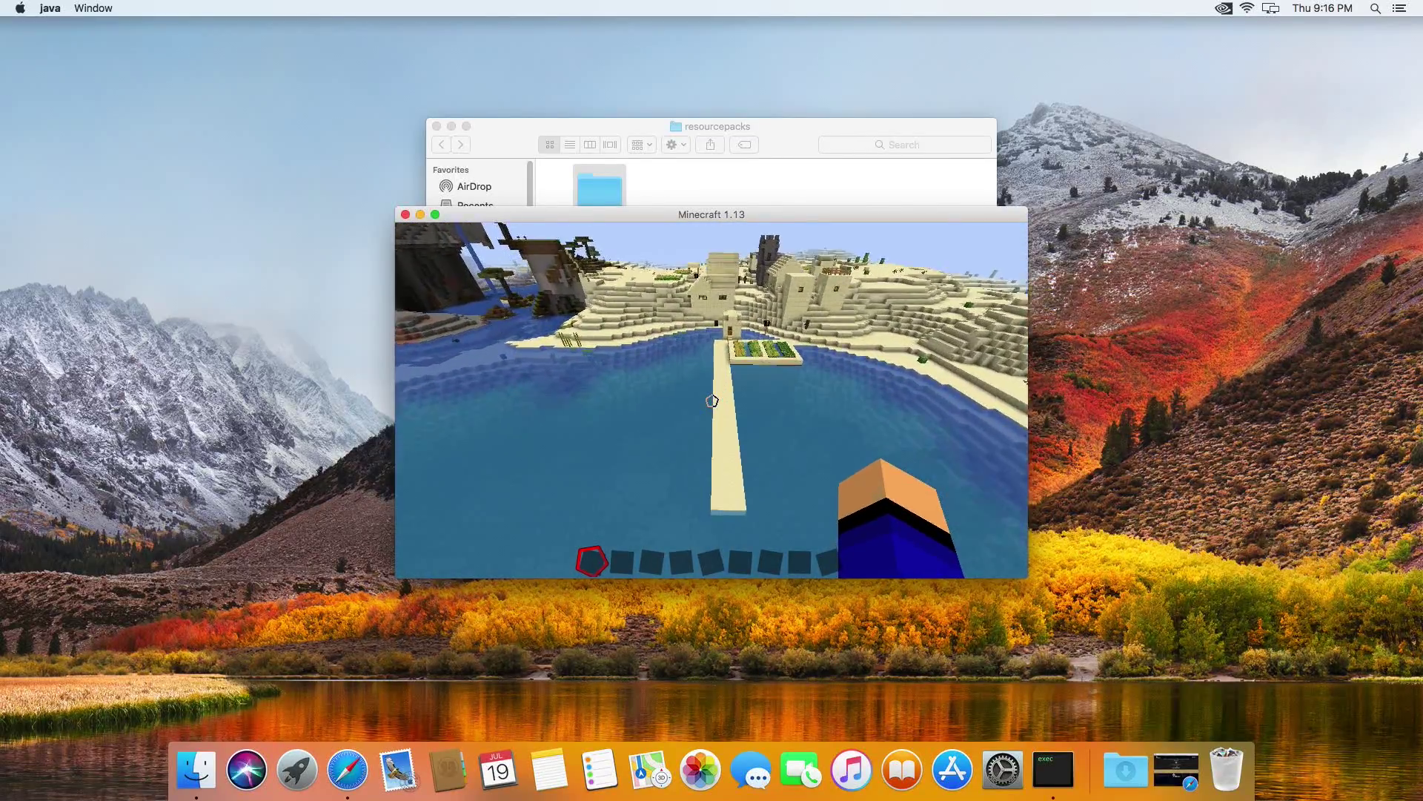
pyautogui.press('shift')
pyautogui.press('space')
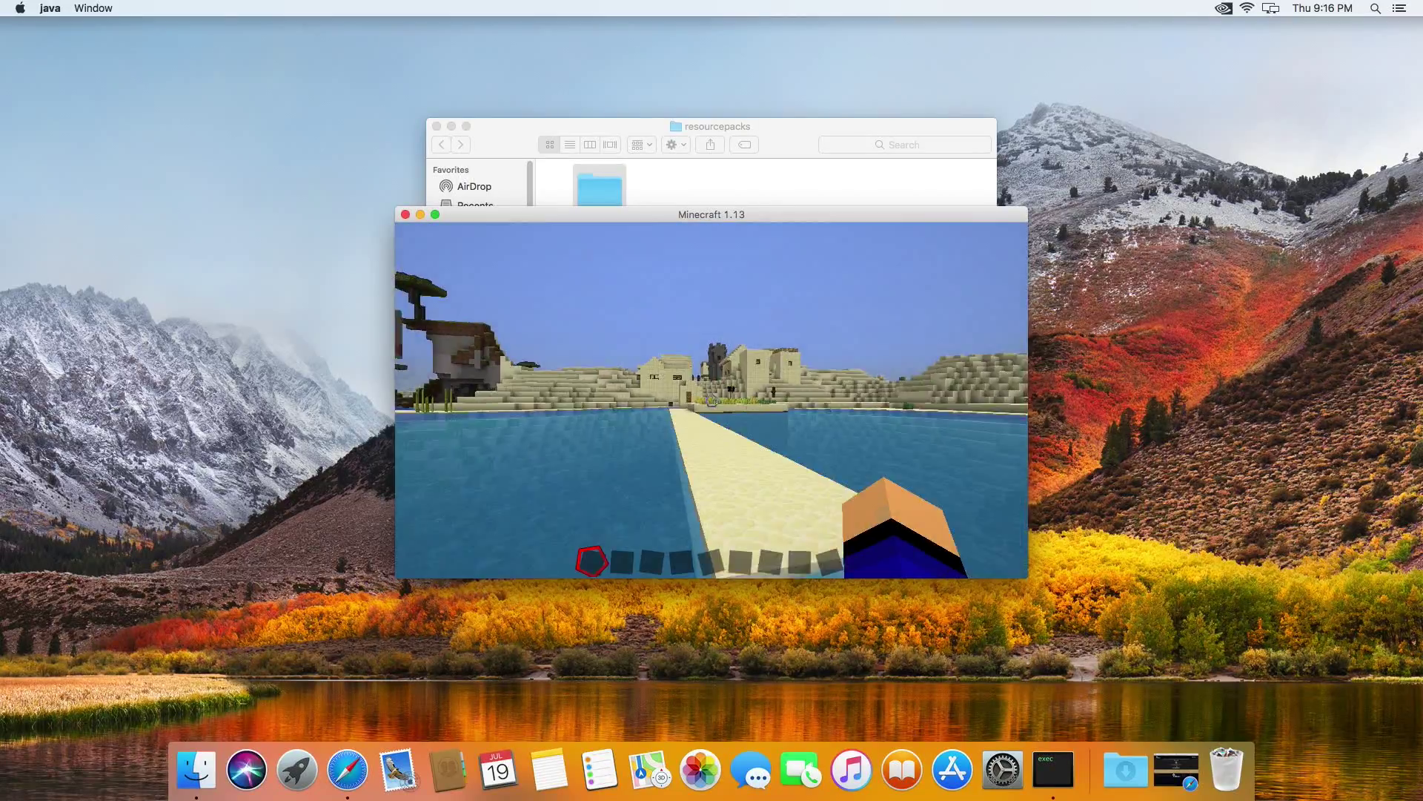